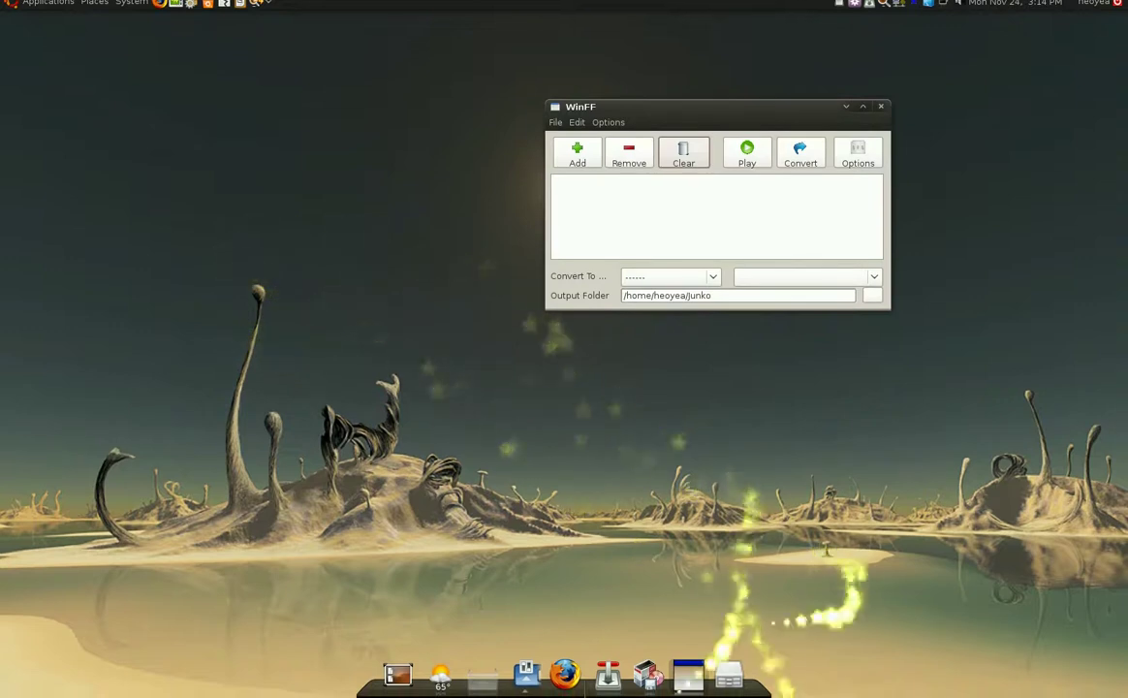
- Drag setting, totemplugins, tracker and transferhdd .avi from the screencast folder into WinFF's queue
left_click(729, 674)
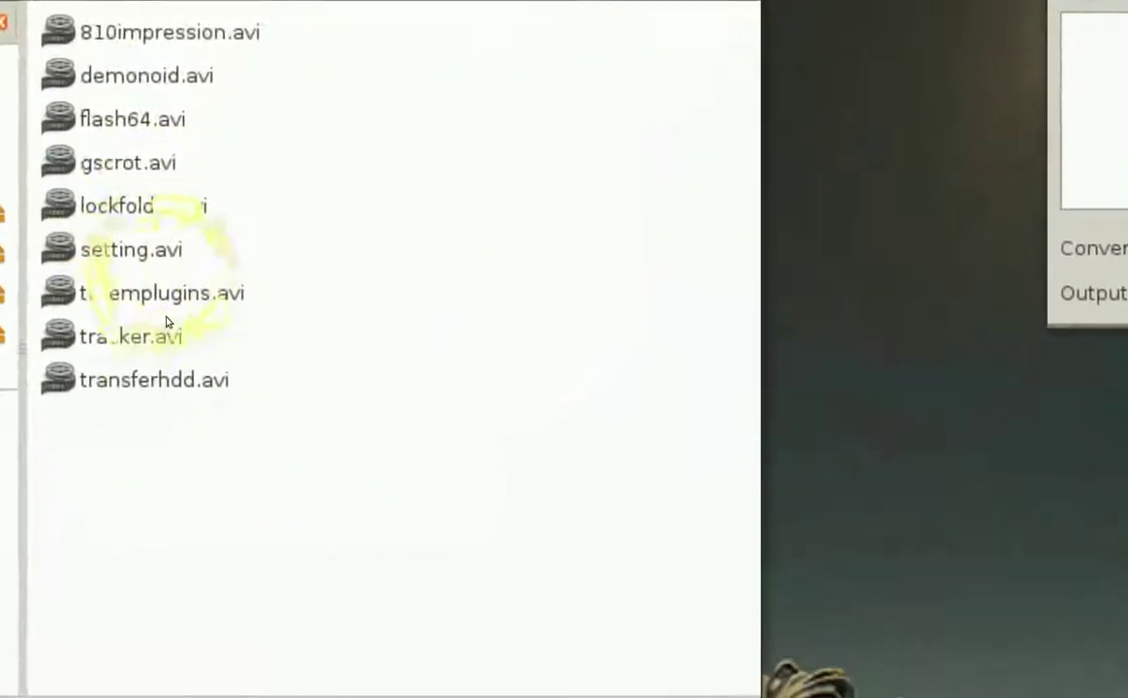
left_click_drag(211, 456, 1127, 133)
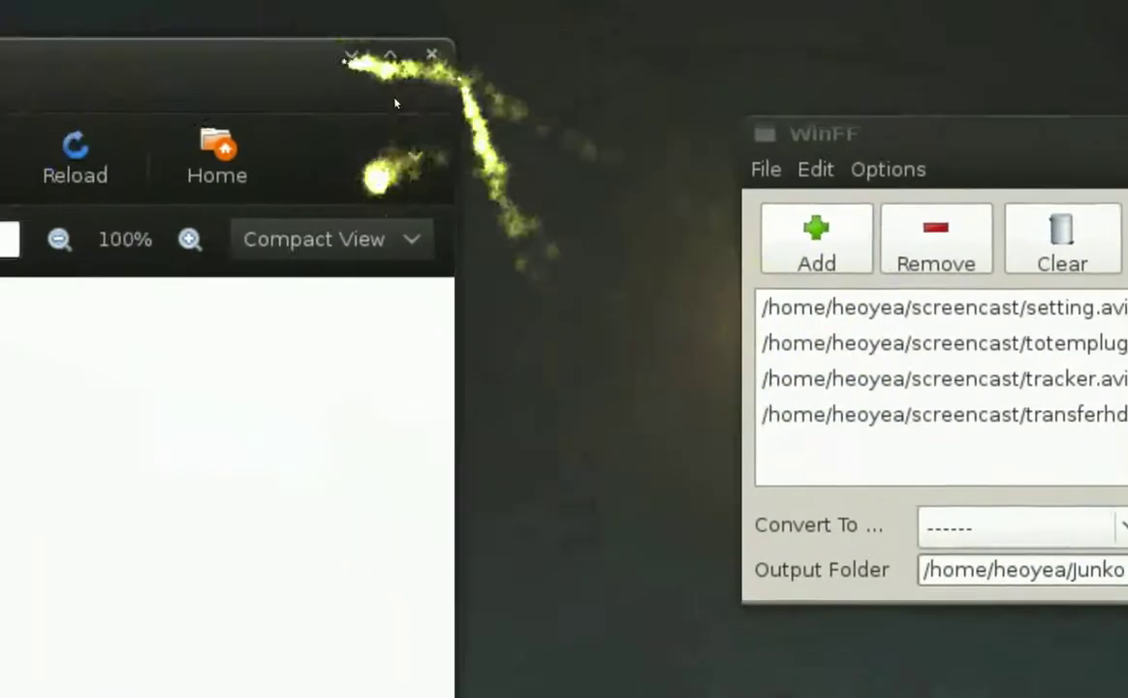
left_click(349, 76)
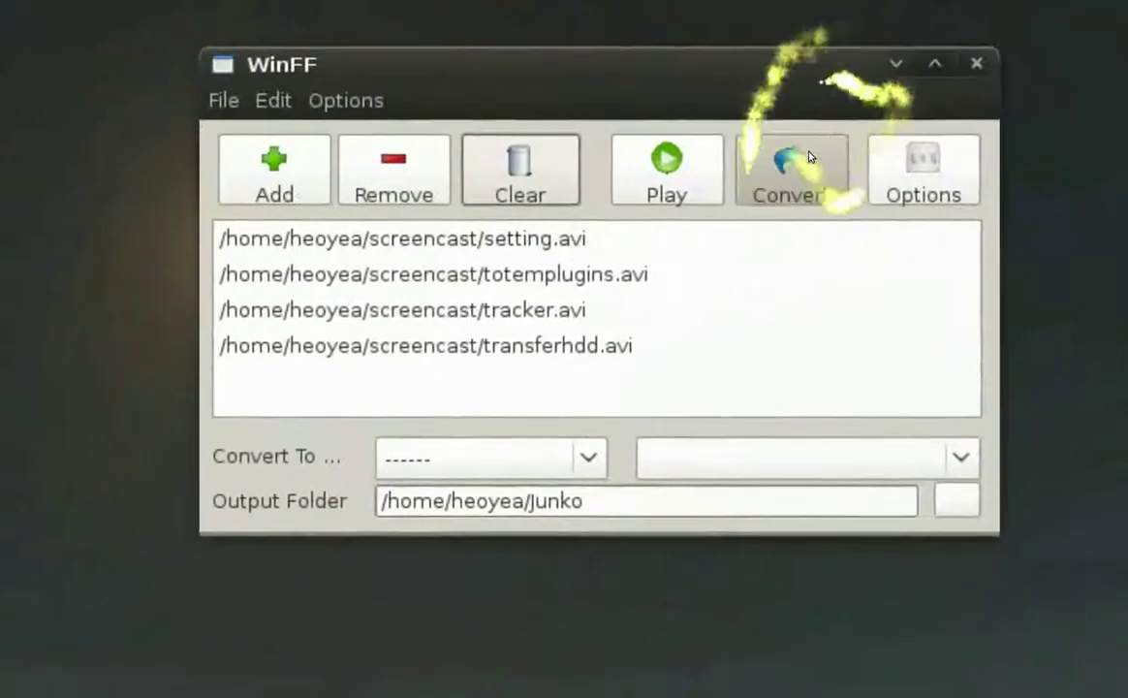
left_click(782, 220)
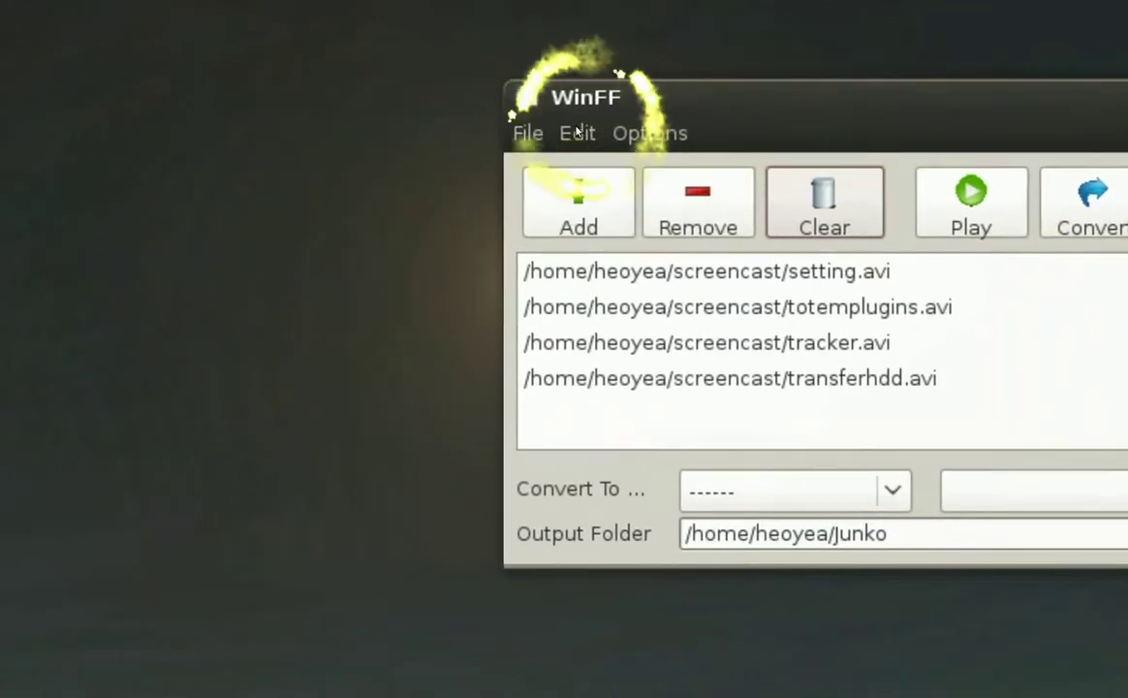
left_click(565, 139)
left_click(579, 165)
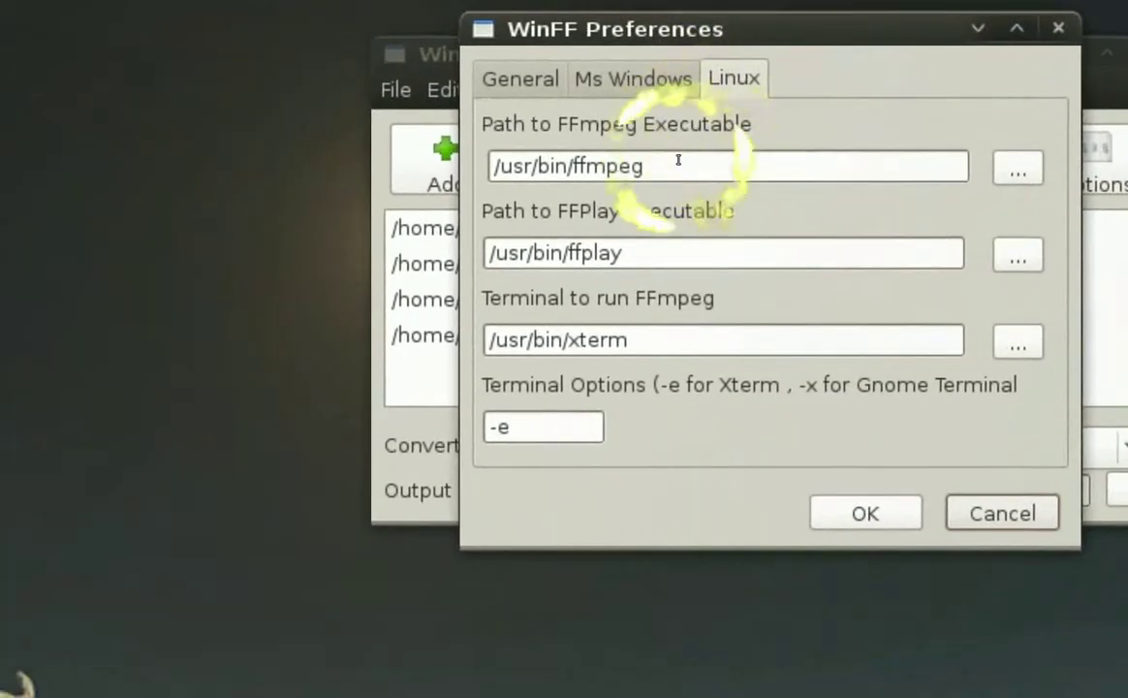
left_click(679, 160)
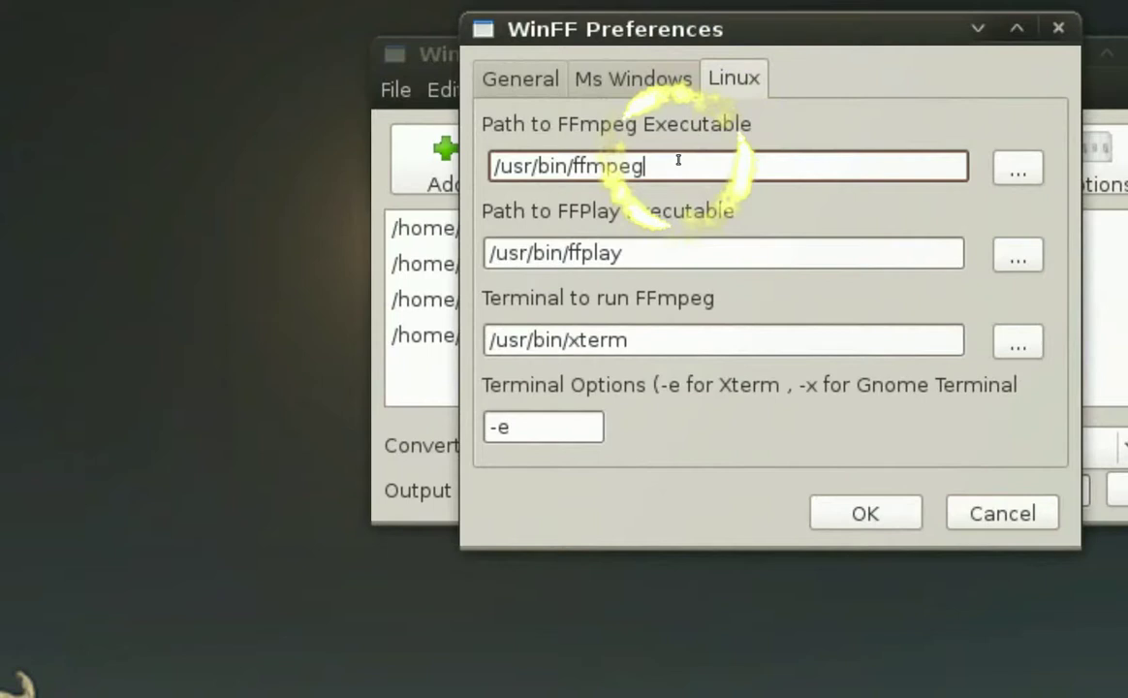
left_click(645, 252)
left_click(646, 339)
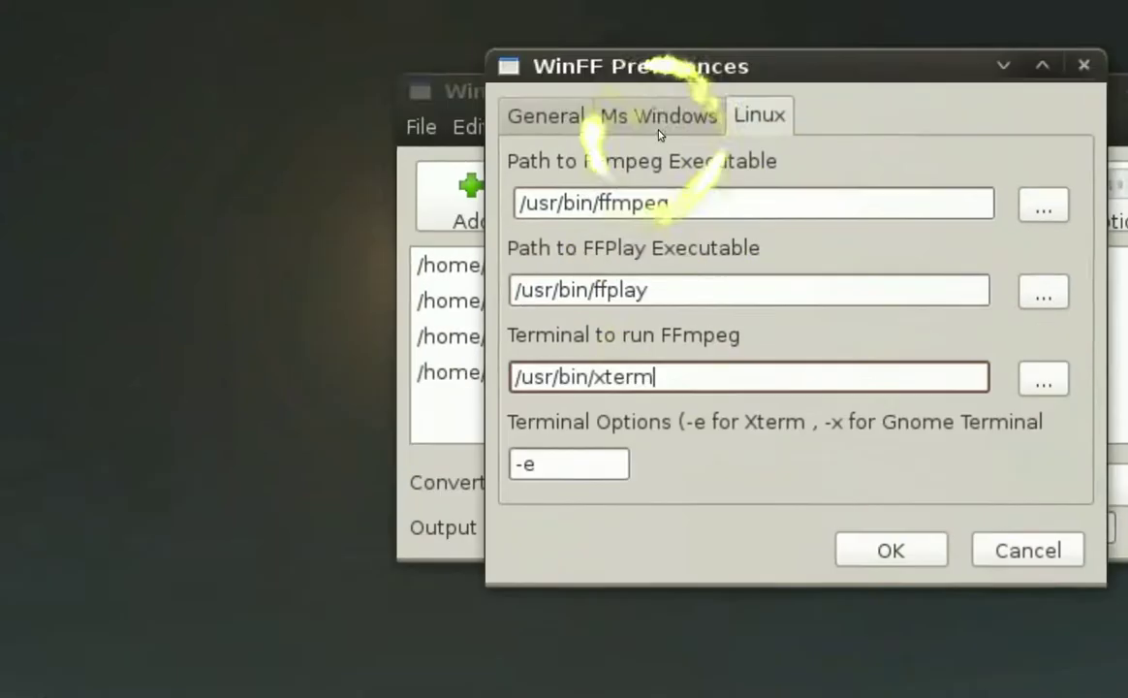
left_click(659, 125)
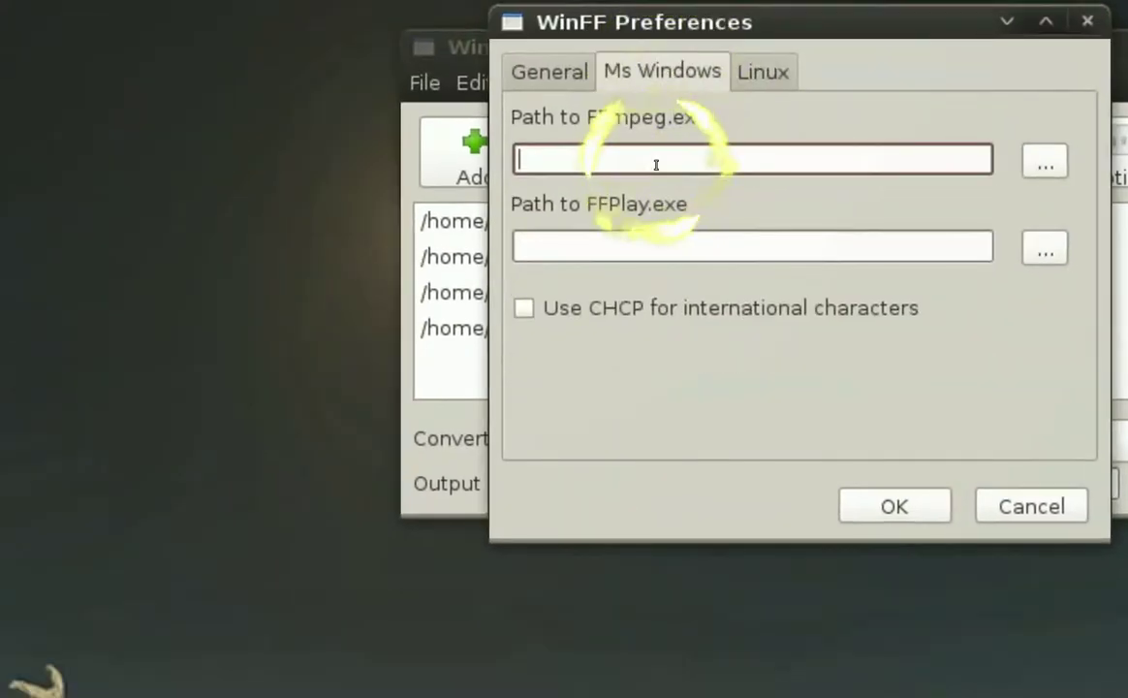
left_click(657, 245)
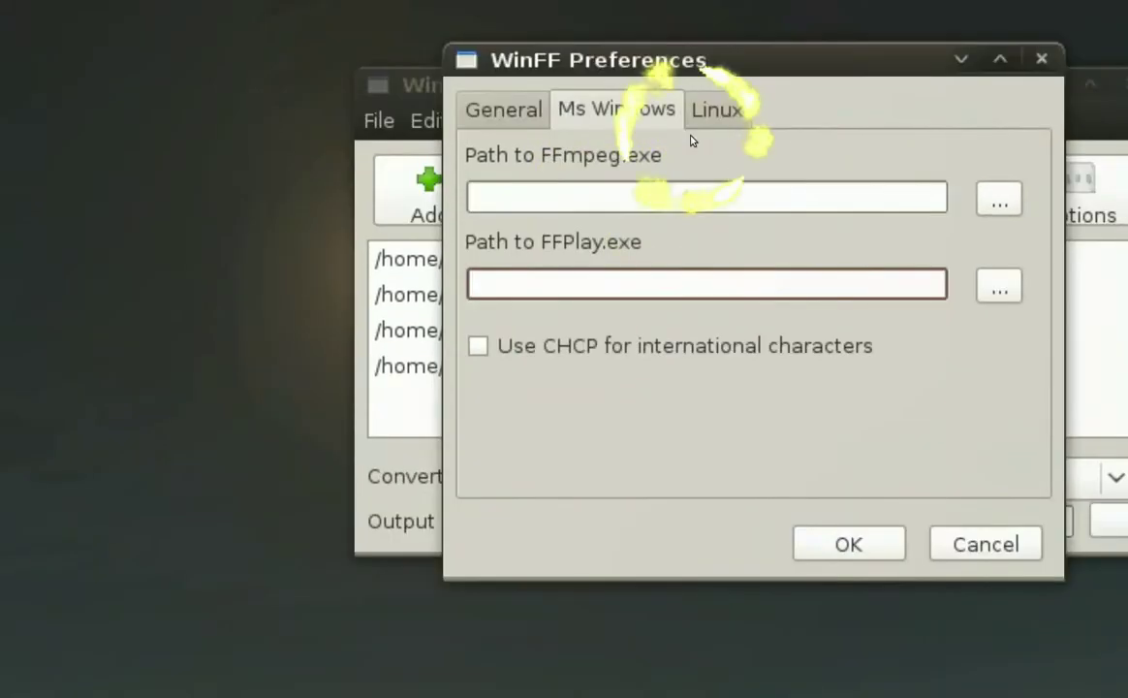
left_click(694, 129)
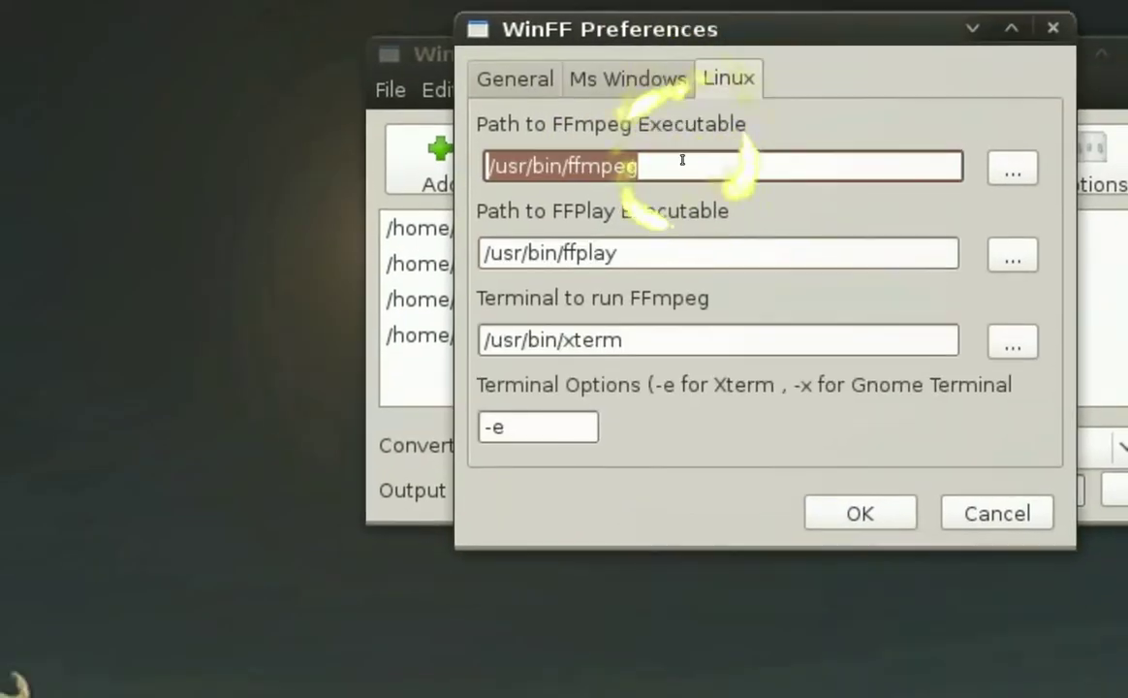
left_click(682, 160)
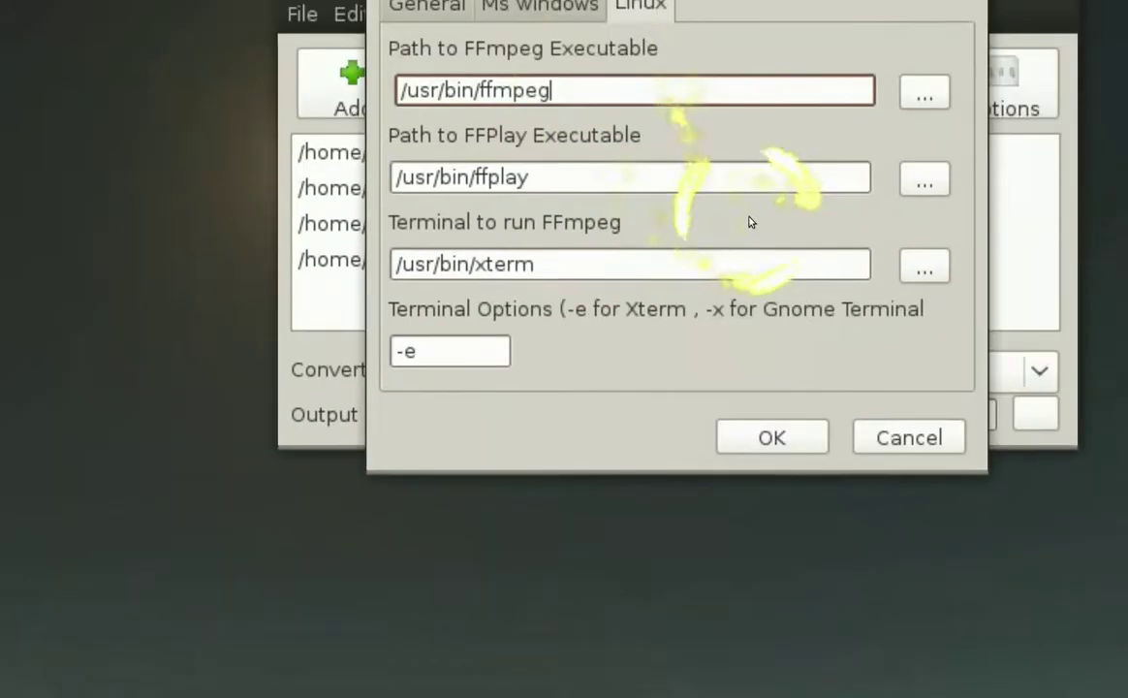
left_click(853, 513)
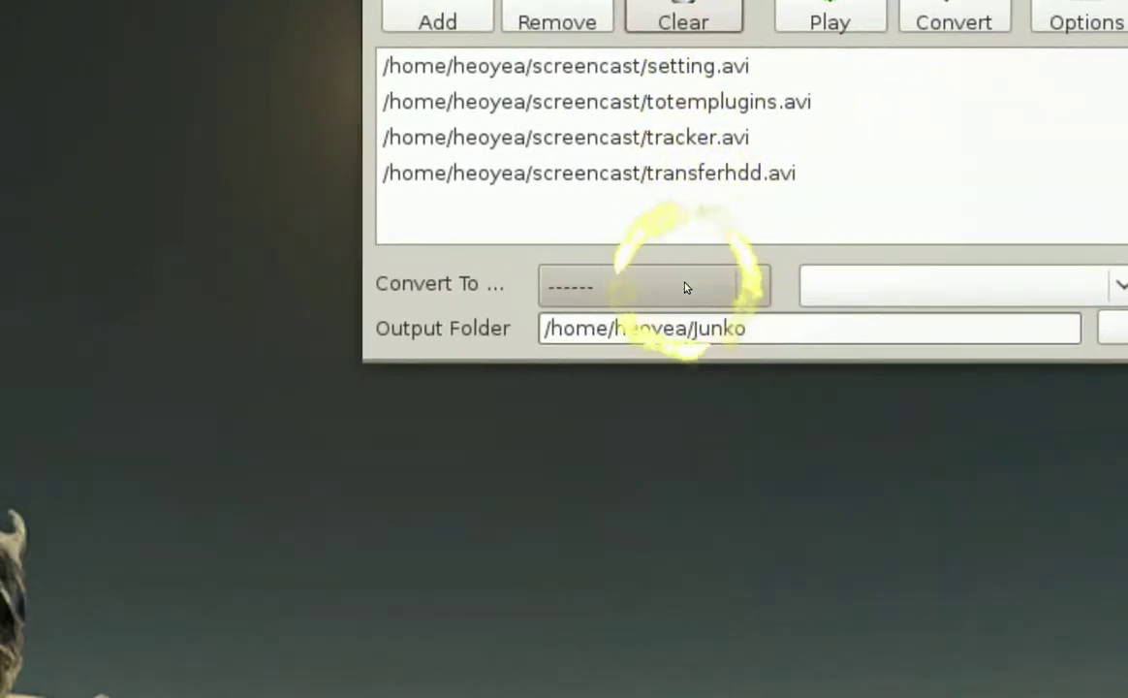
- Set the conversion target to Ipod with the XviD for Ipod (4:3) preset
left_click(685, 287)
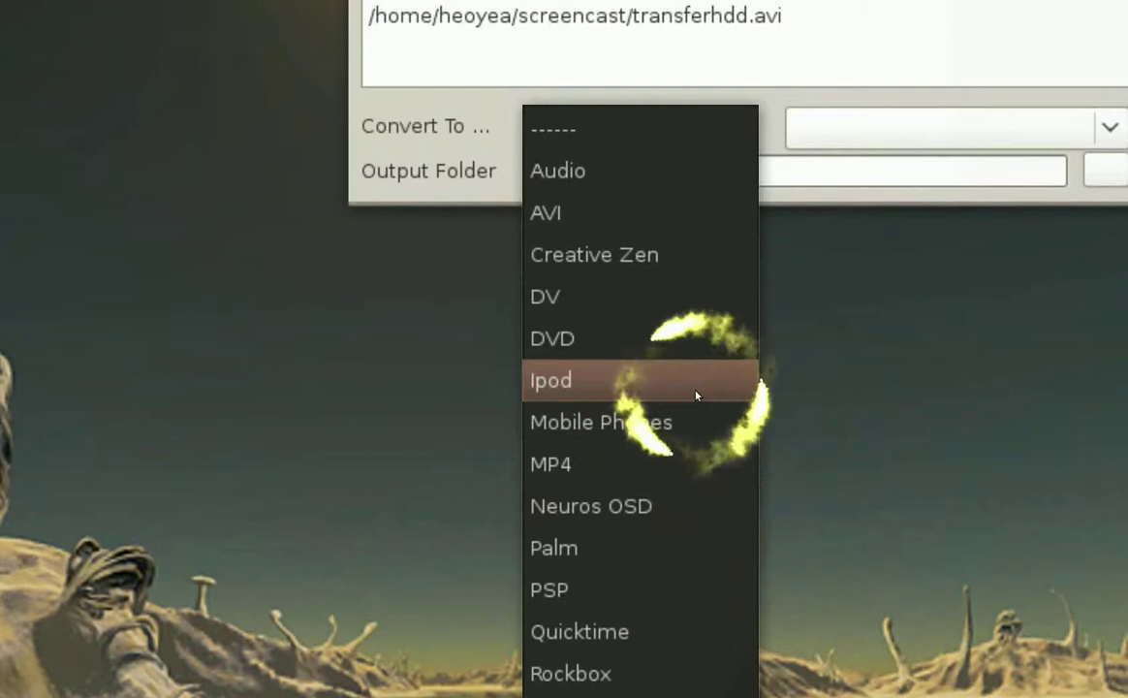
left_click(696, 395)
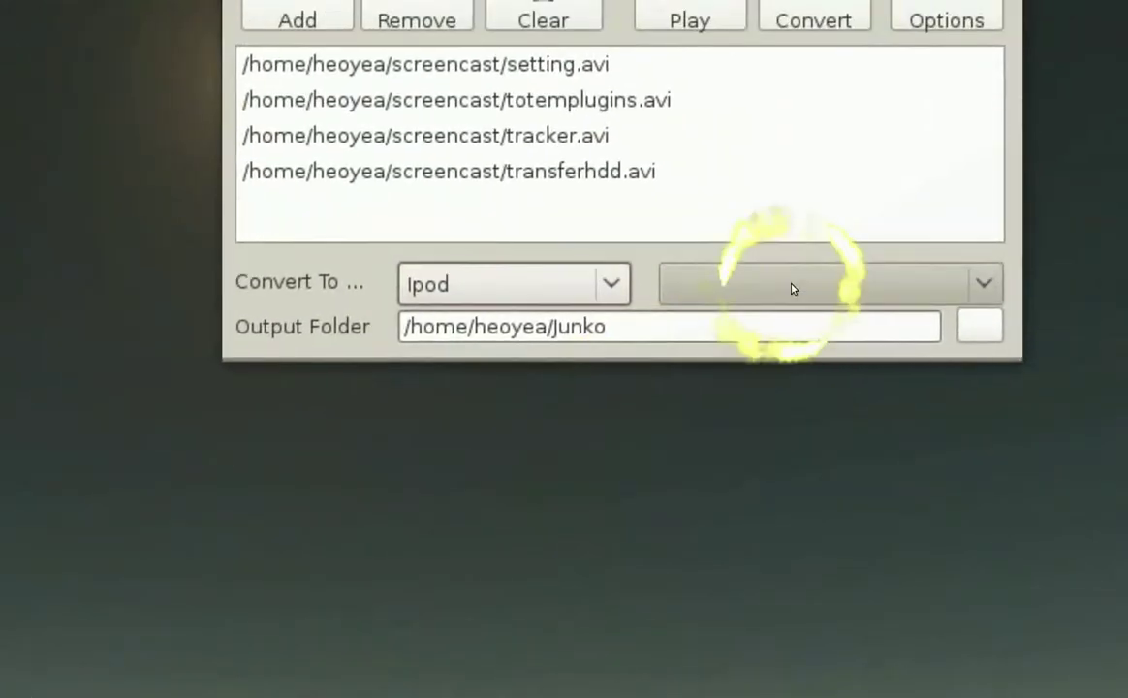
left_click(792, 289)
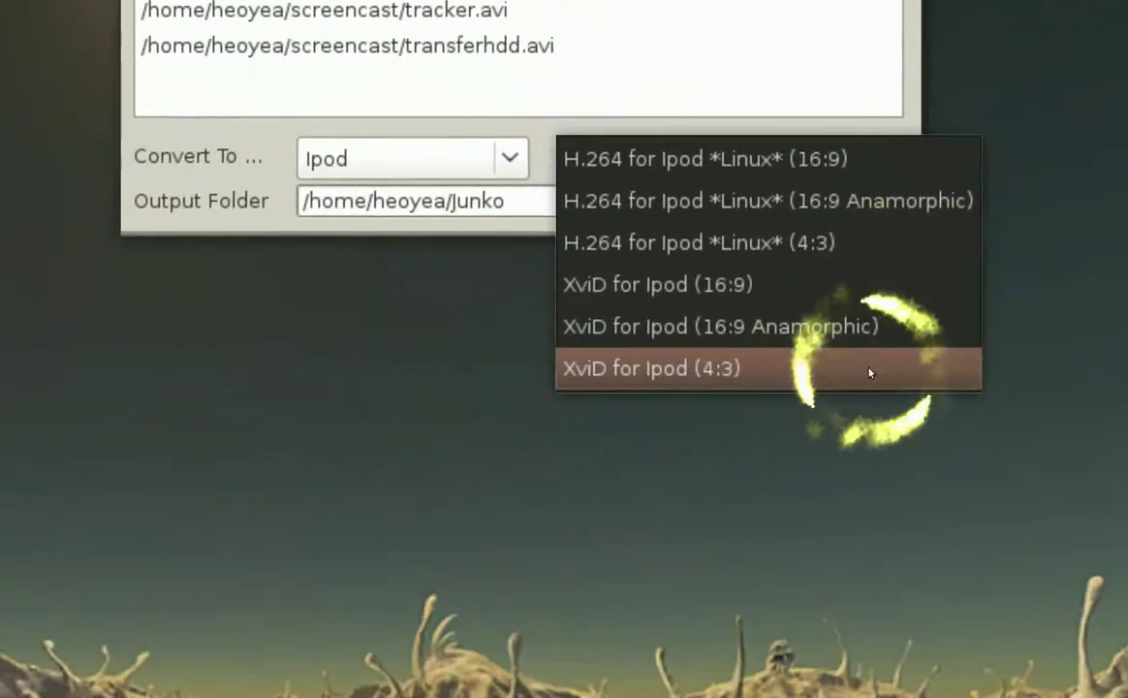
left_click(870, 372)
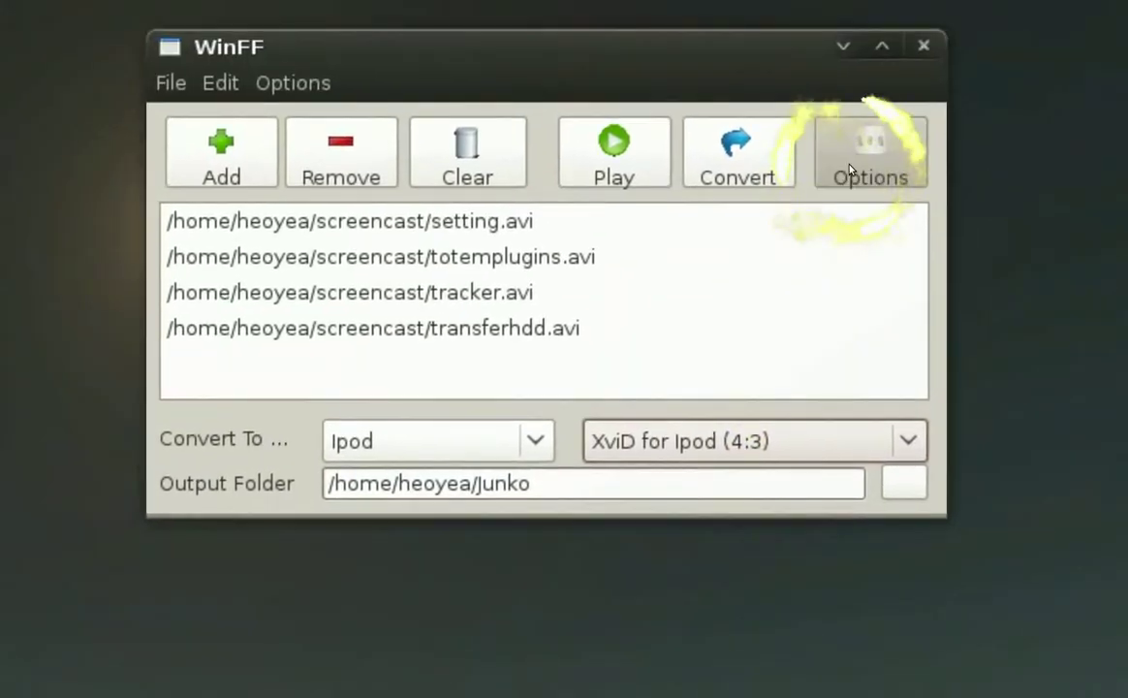
left_click(850, 170)
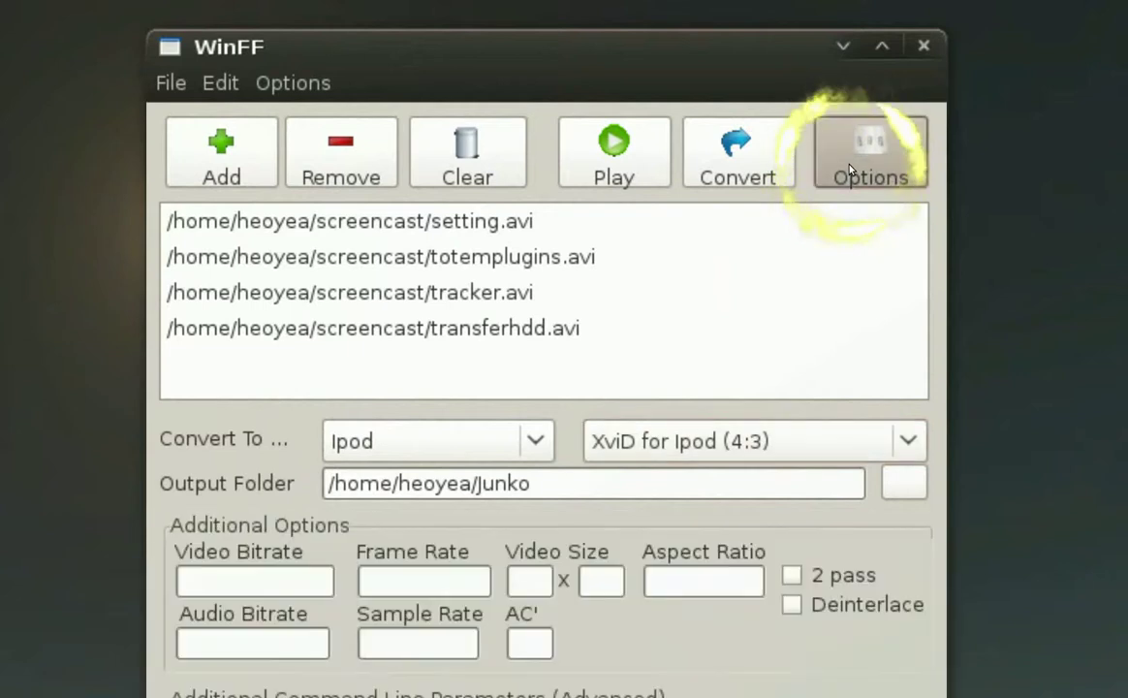
left_click(302, 584)
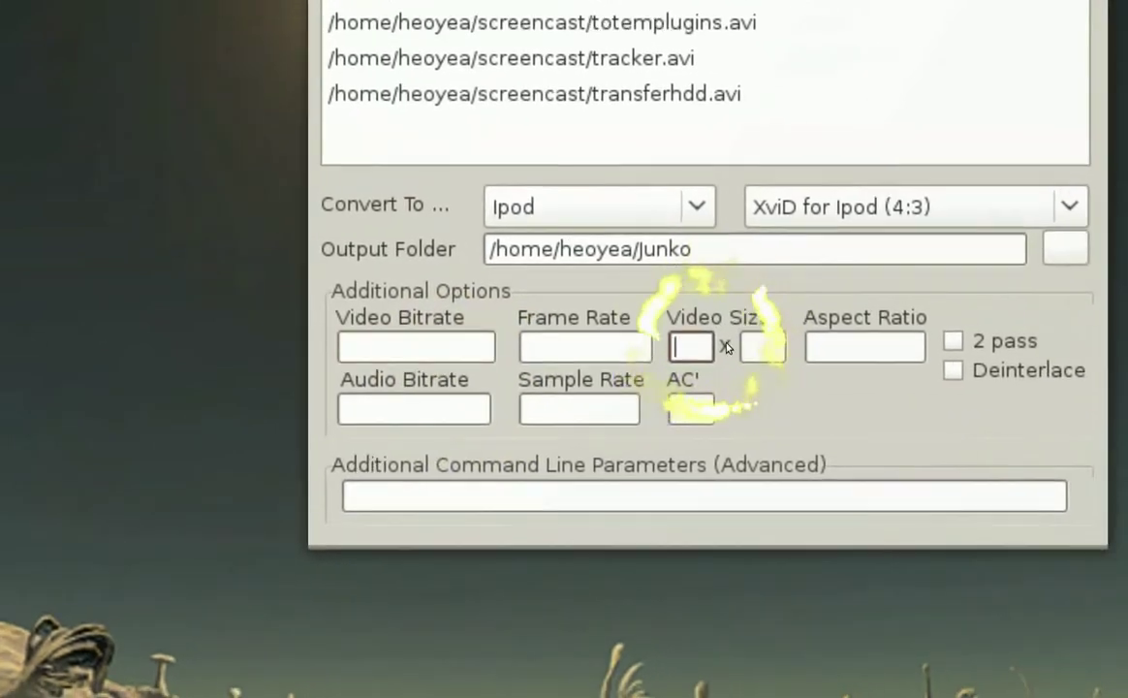
left_click(754, 347)
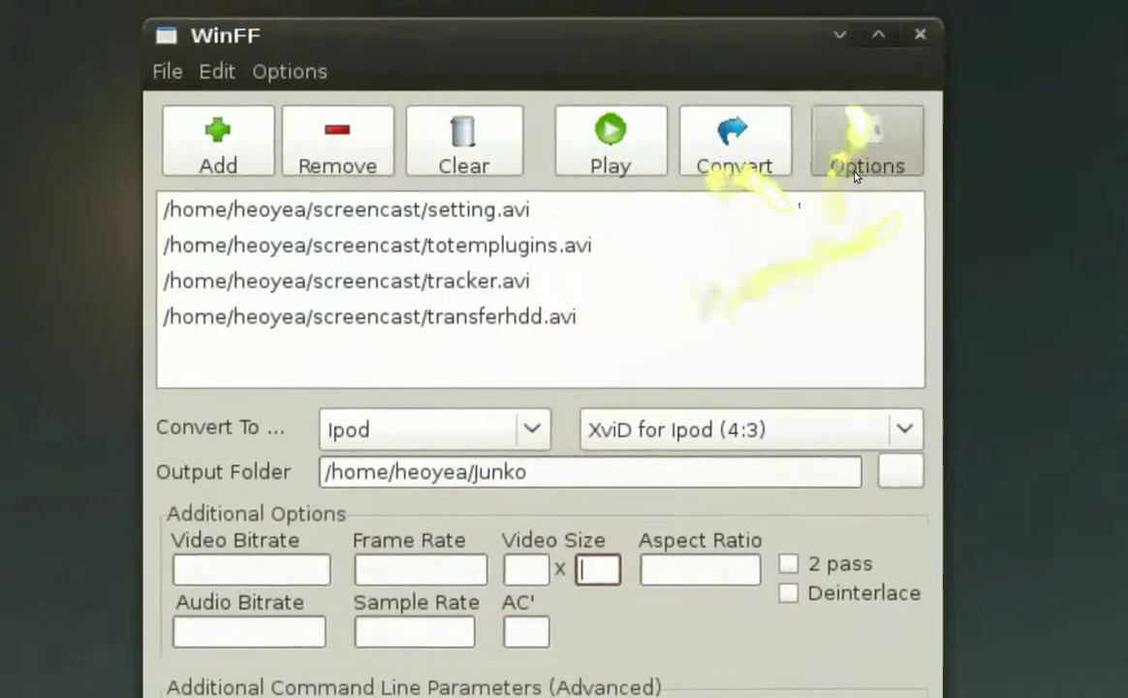
left_click(1024, 49)
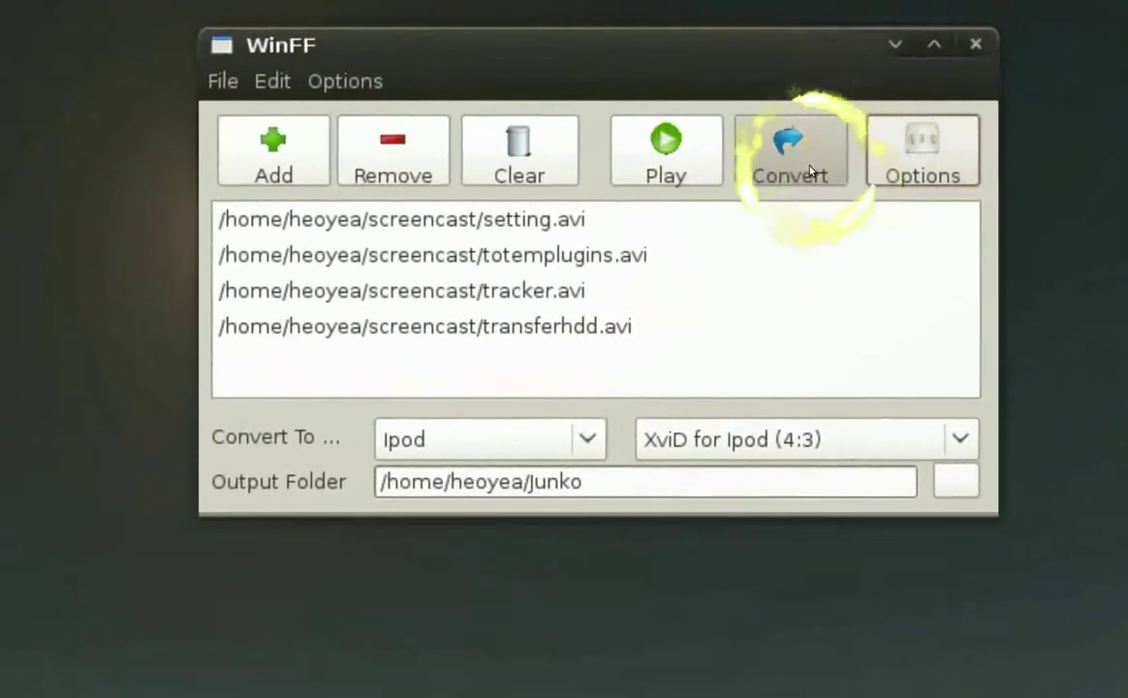
- Start converting the four queued videos and move the conversion terminal lower on screen
left_click(810, 171)
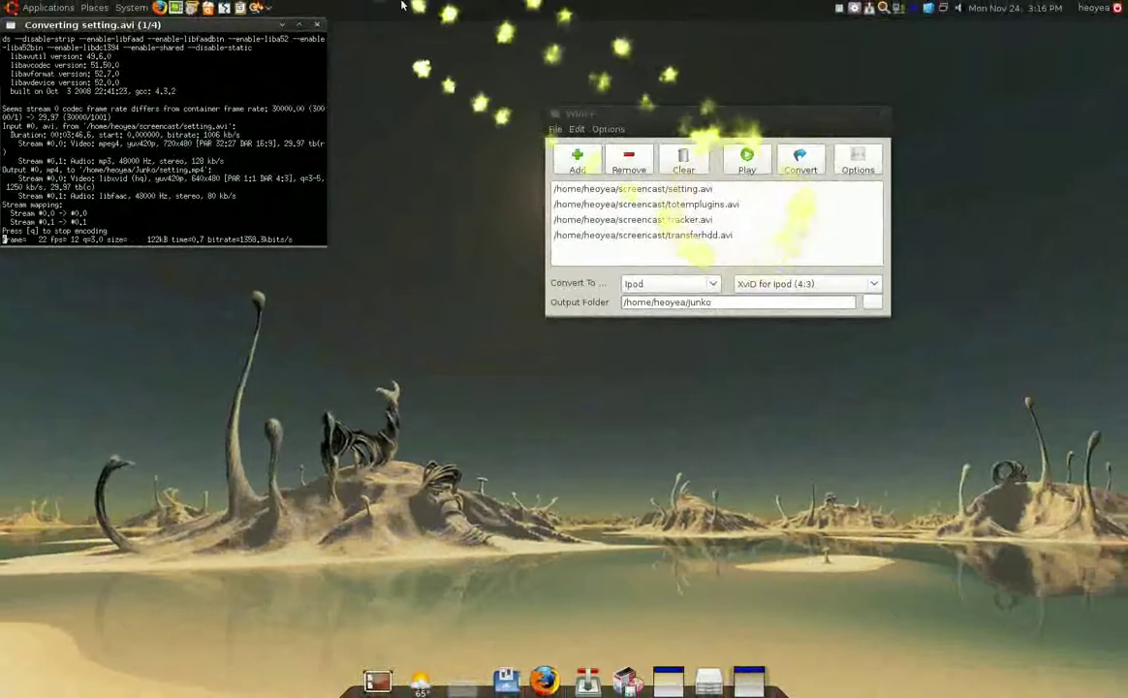
left_click_drag(186, 26, 298, 150)
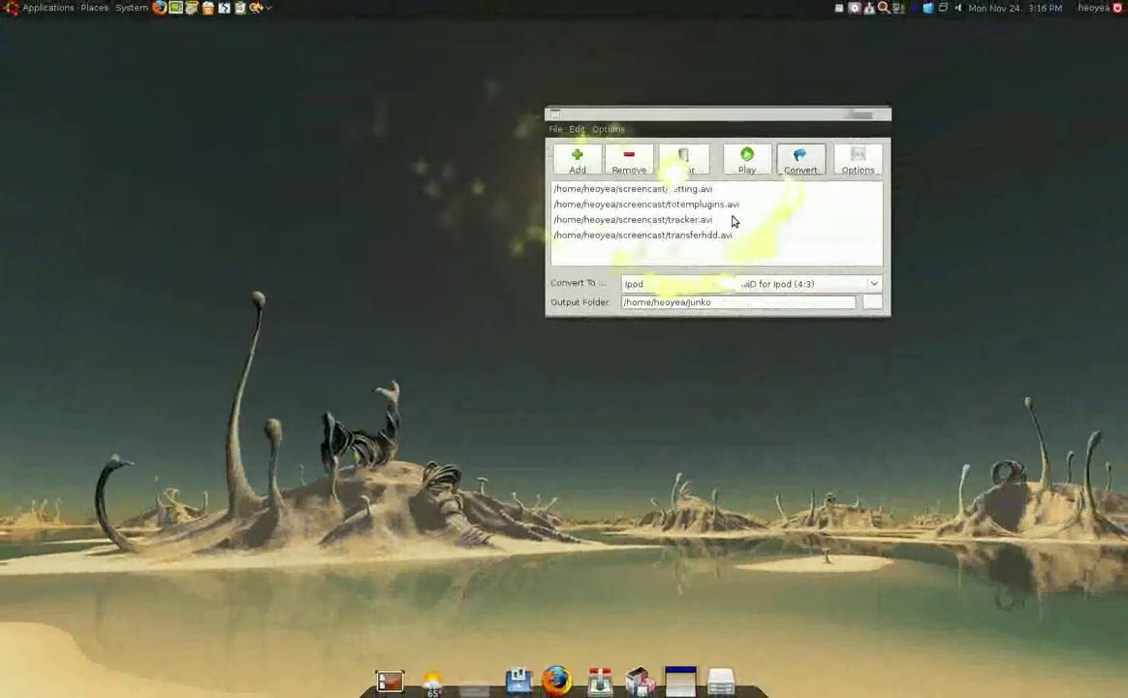
- Minimize WinFF and select the intrepid main repository line on Firefox's WinFF project page
left_click(733, 220)
left_click(848, 113)
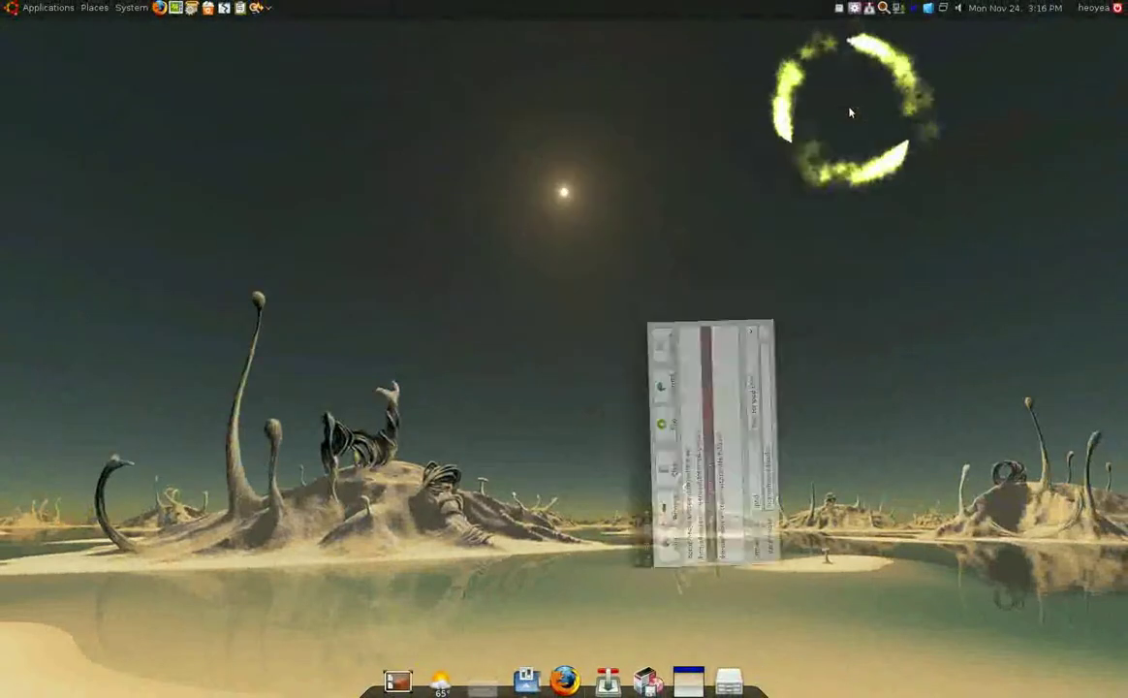
left_click(569, 683)
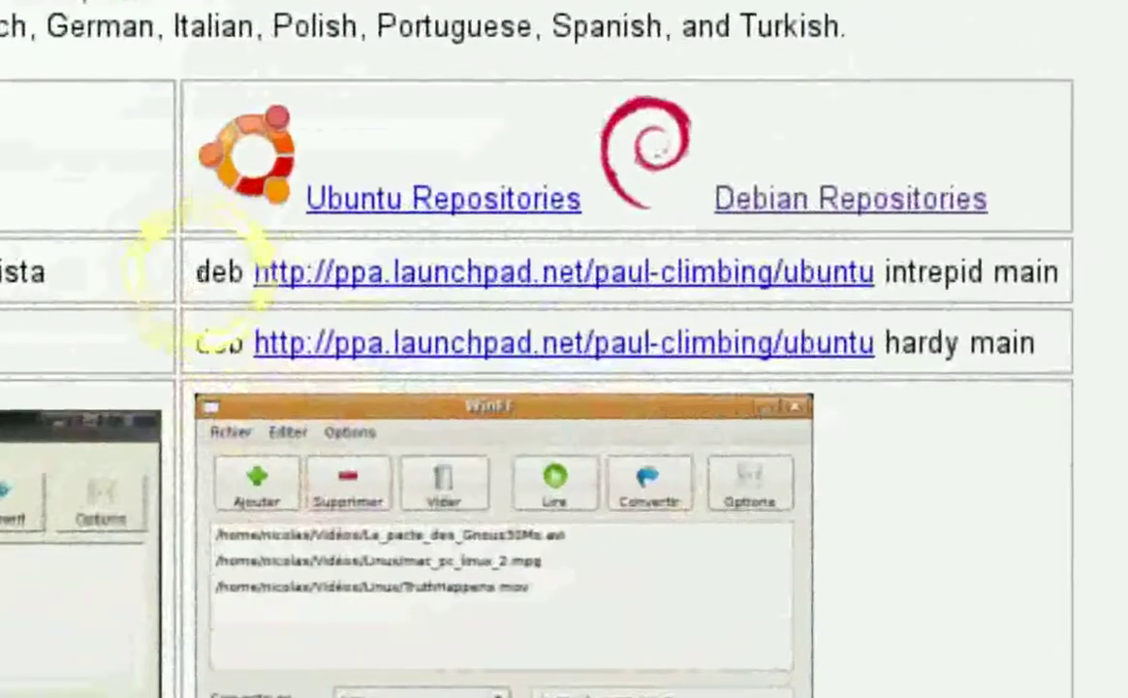
left_click_drag(194, 272, 1020, 272)
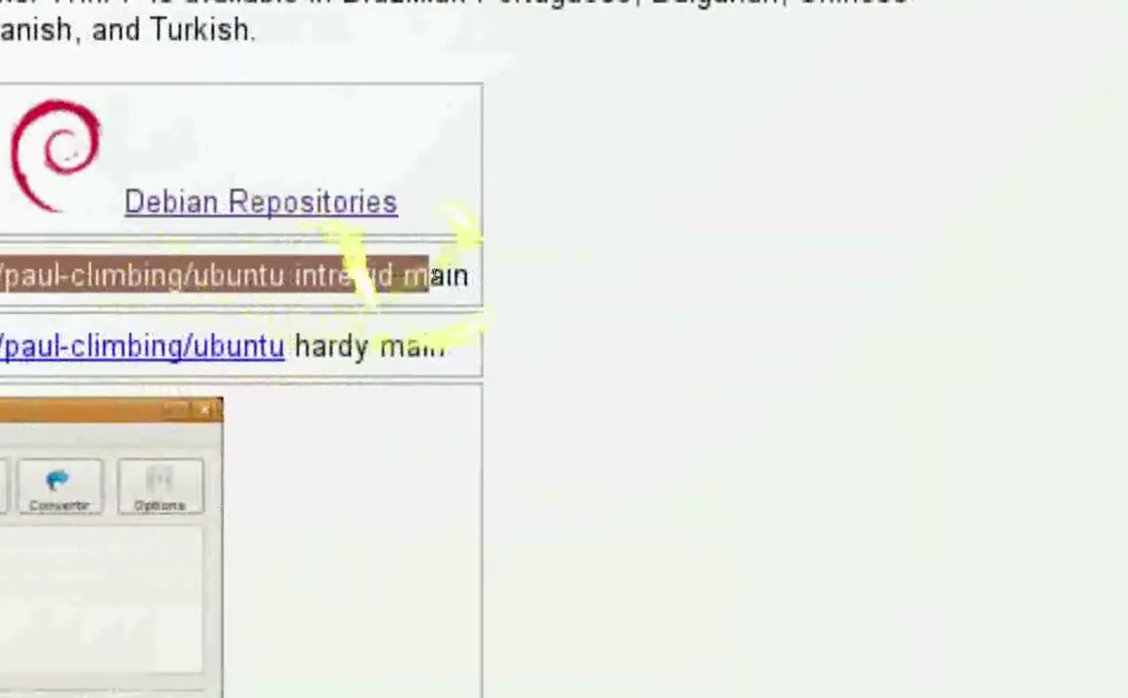
left_click_drag(427, 276, 469, 276)
key("cmd+c")
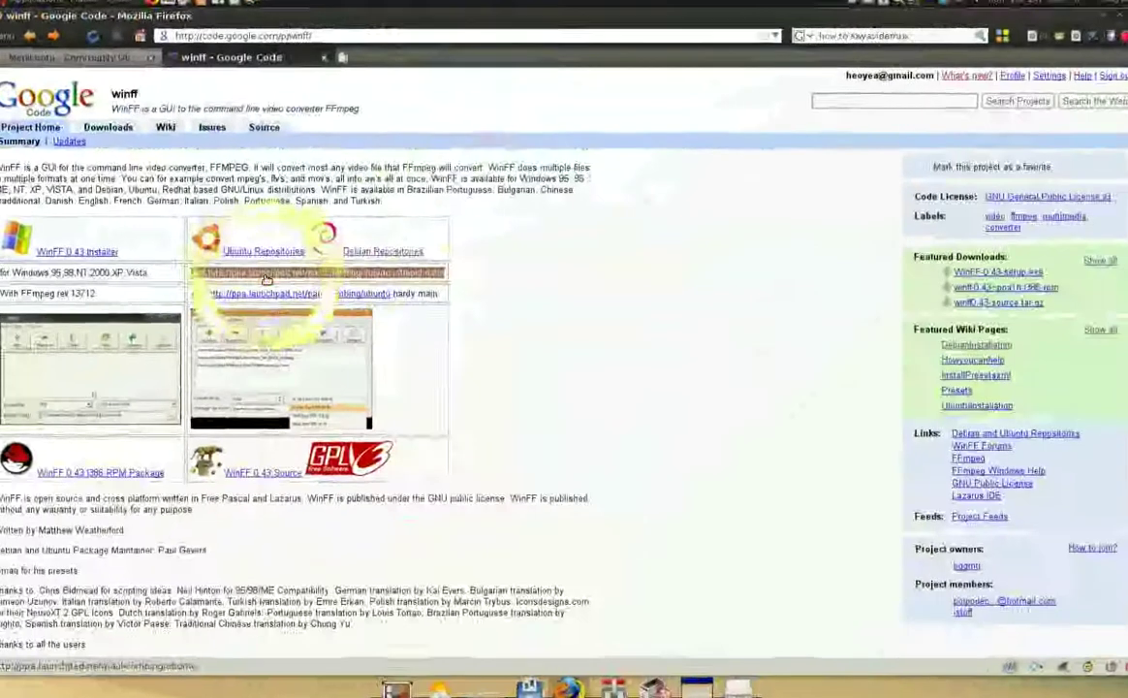
- Open System > Administration to launch Software Sources
left_click(1076, 25)
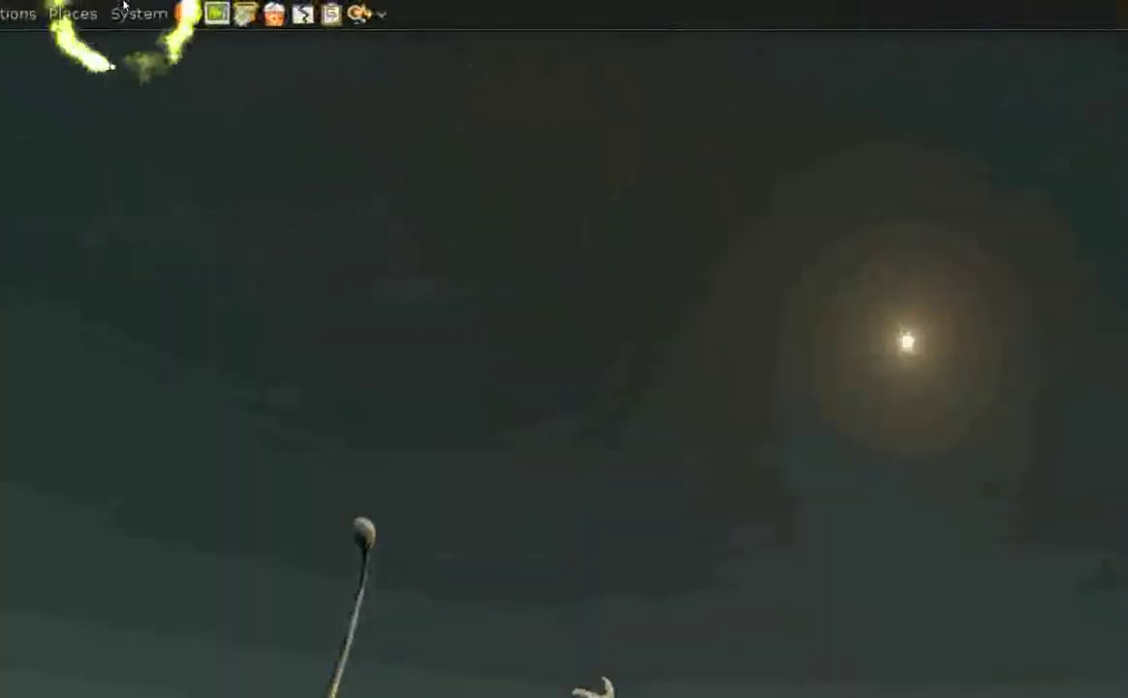
left_click(128, 12)
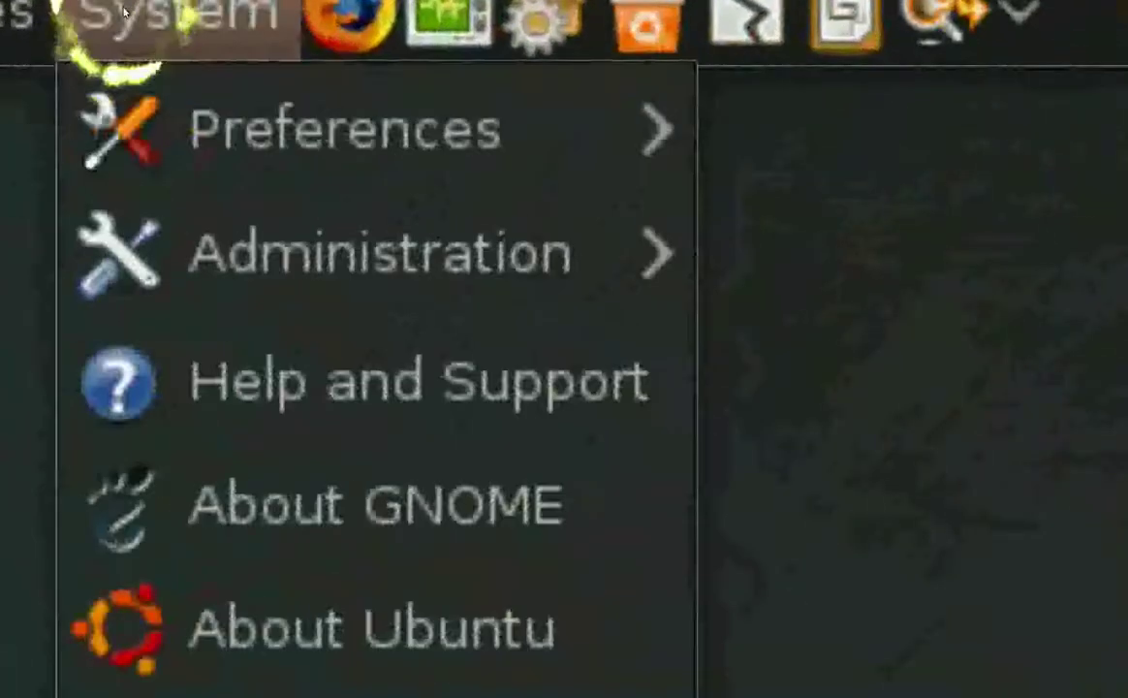
mouse_move(291, 219)
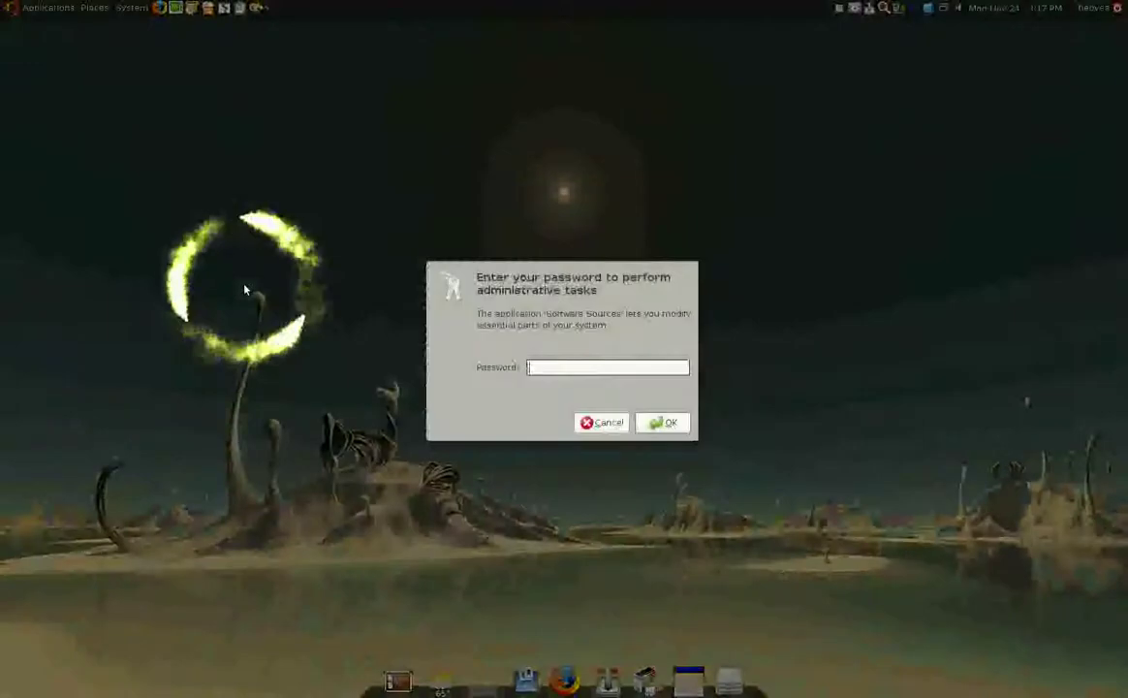
- Authenticate with the administrator password and show the Third-Party Software list
type("********")
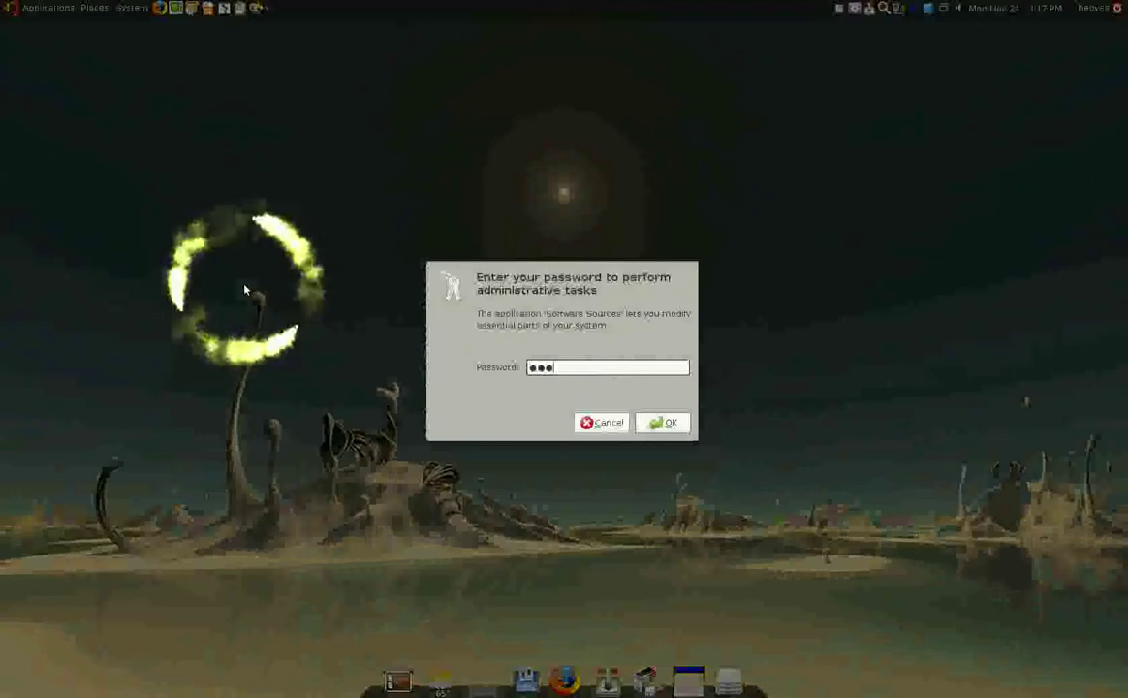
key("Return")
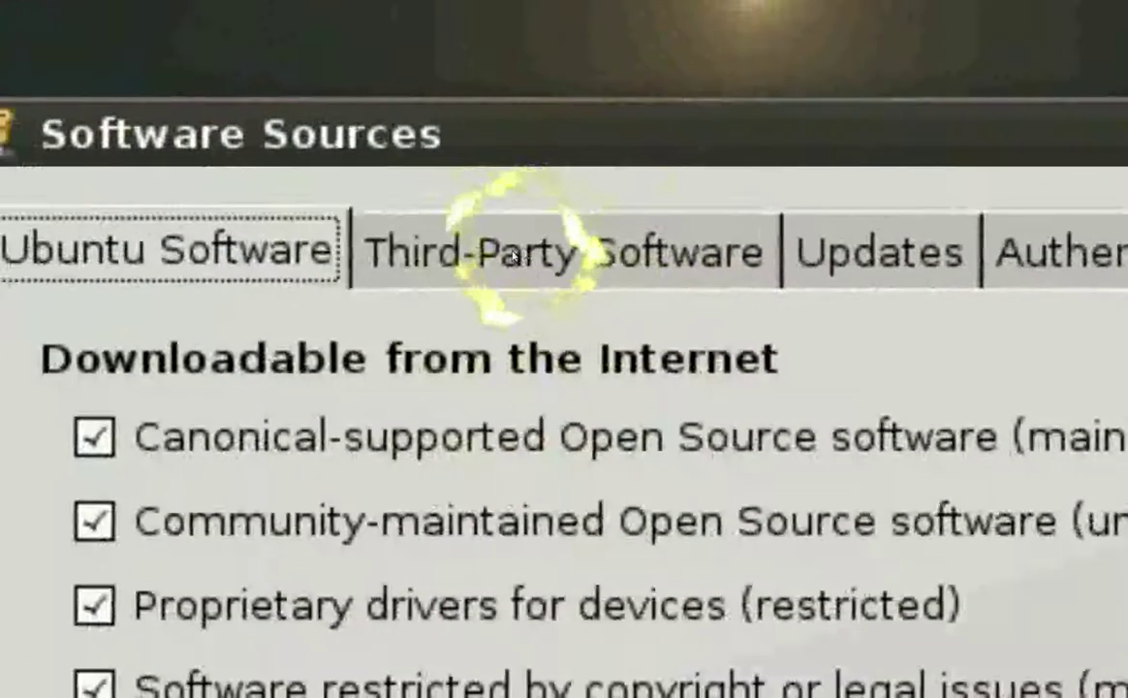
left_click(510, 254)
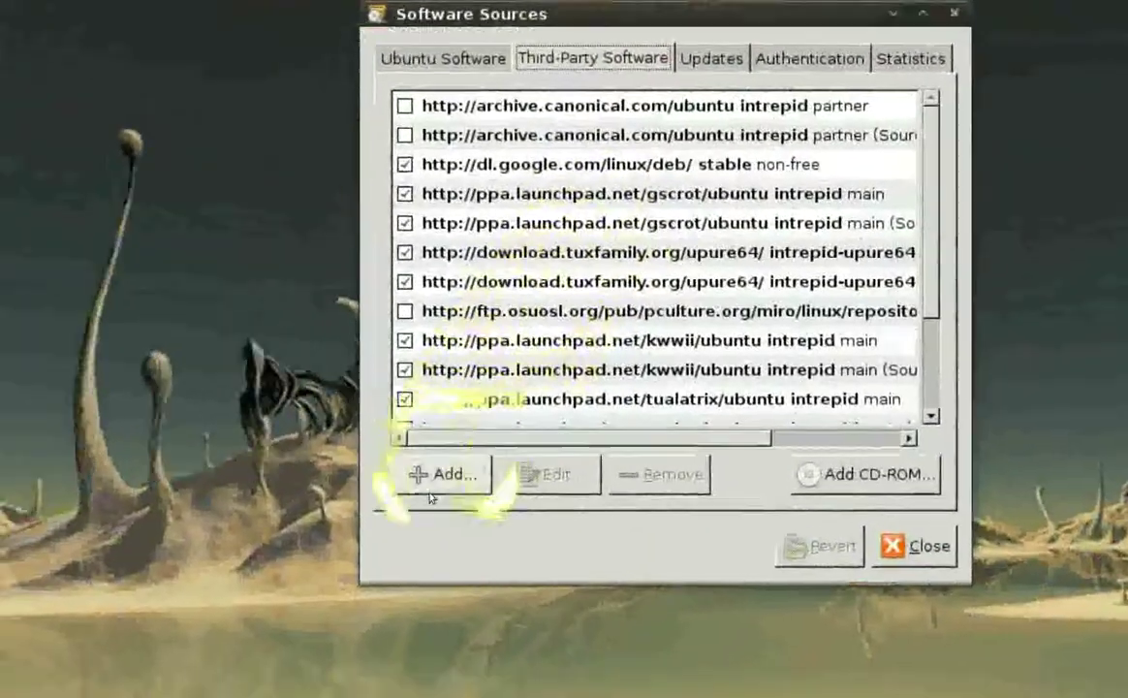
- Paste the WinFF PPA line for intrepid main and add it as a new source
left_click(432, 493)
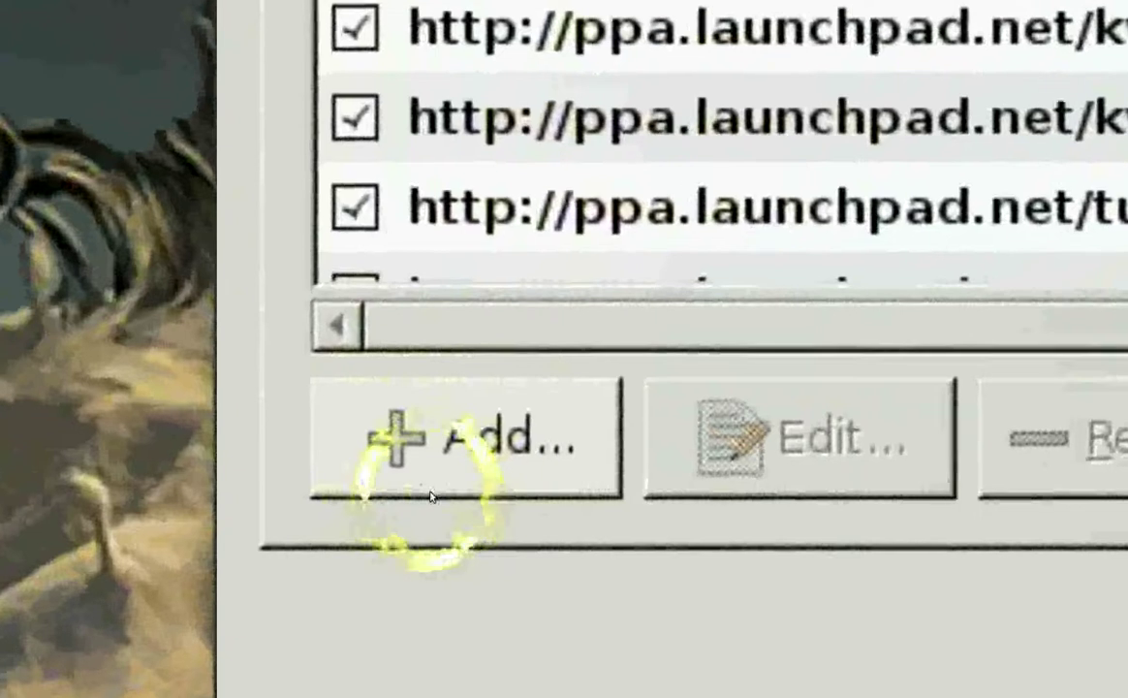
left_click(433, 496)
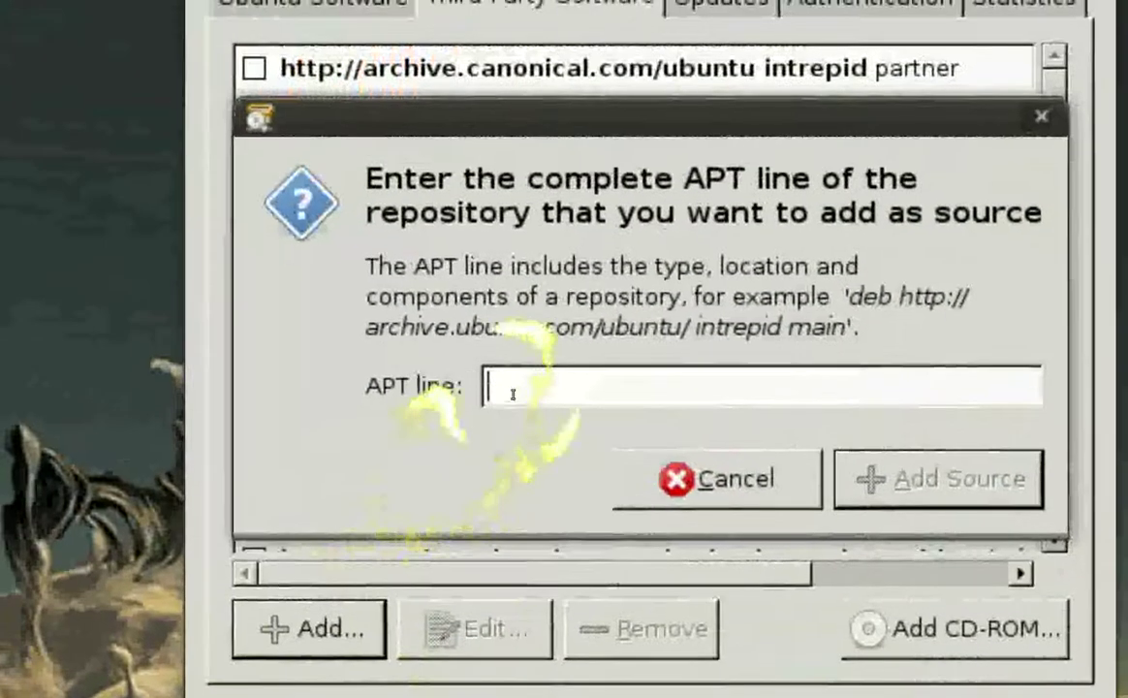
left_click(842, 14)
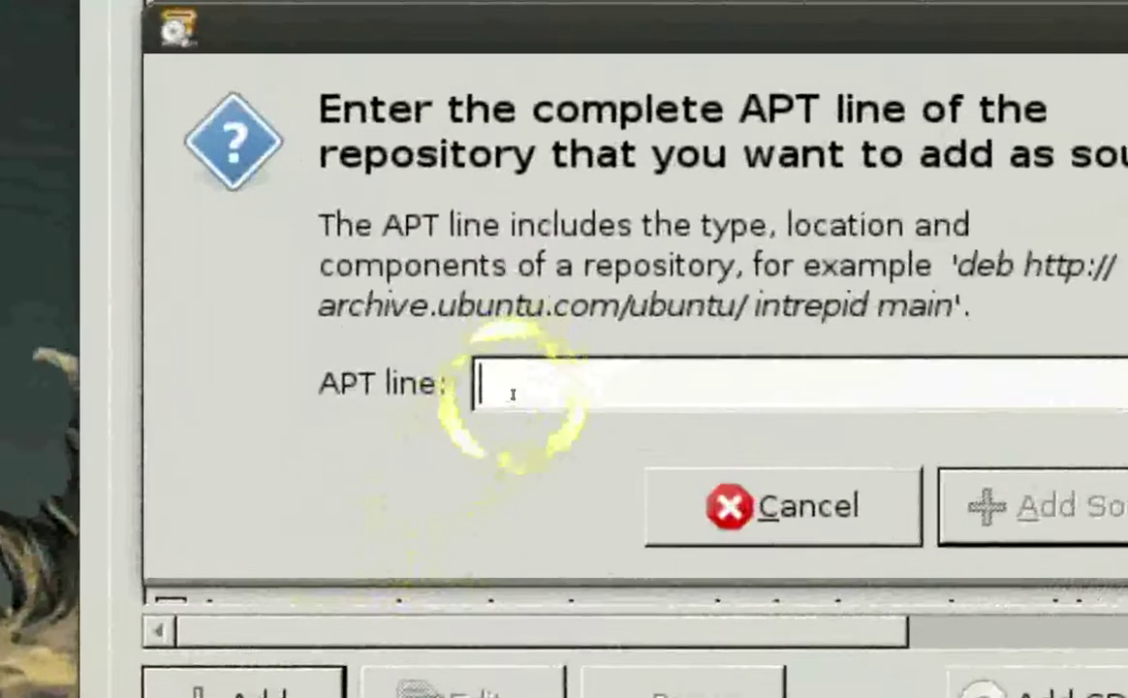
middle_click(513, 393)
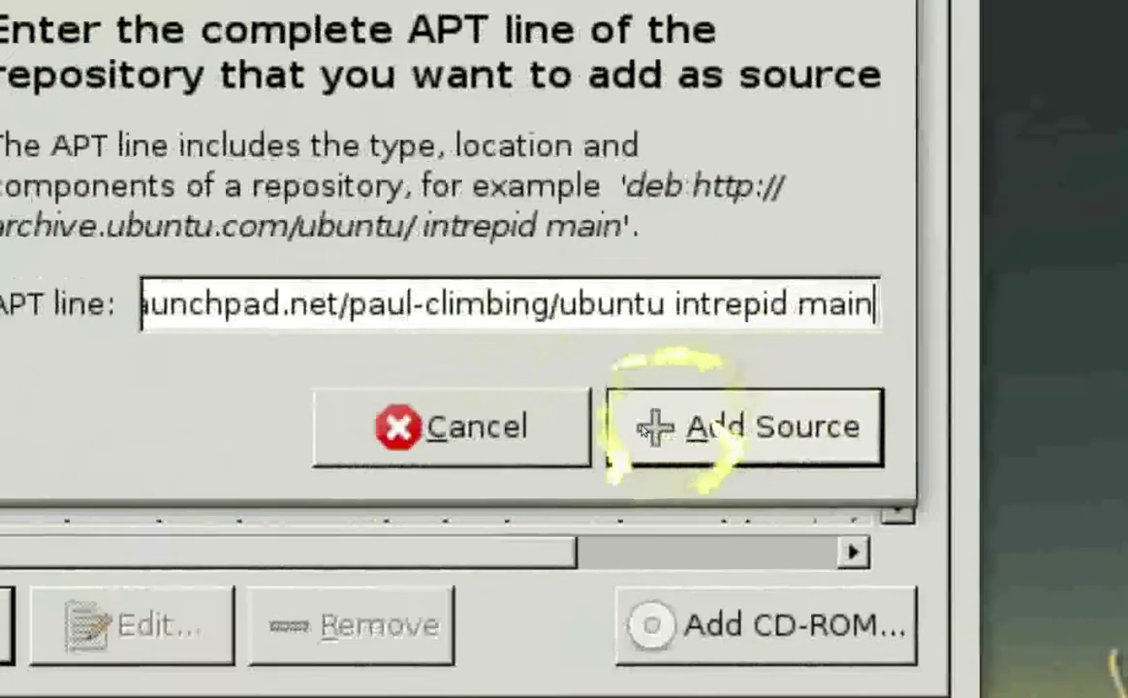
left_click(678, 430)
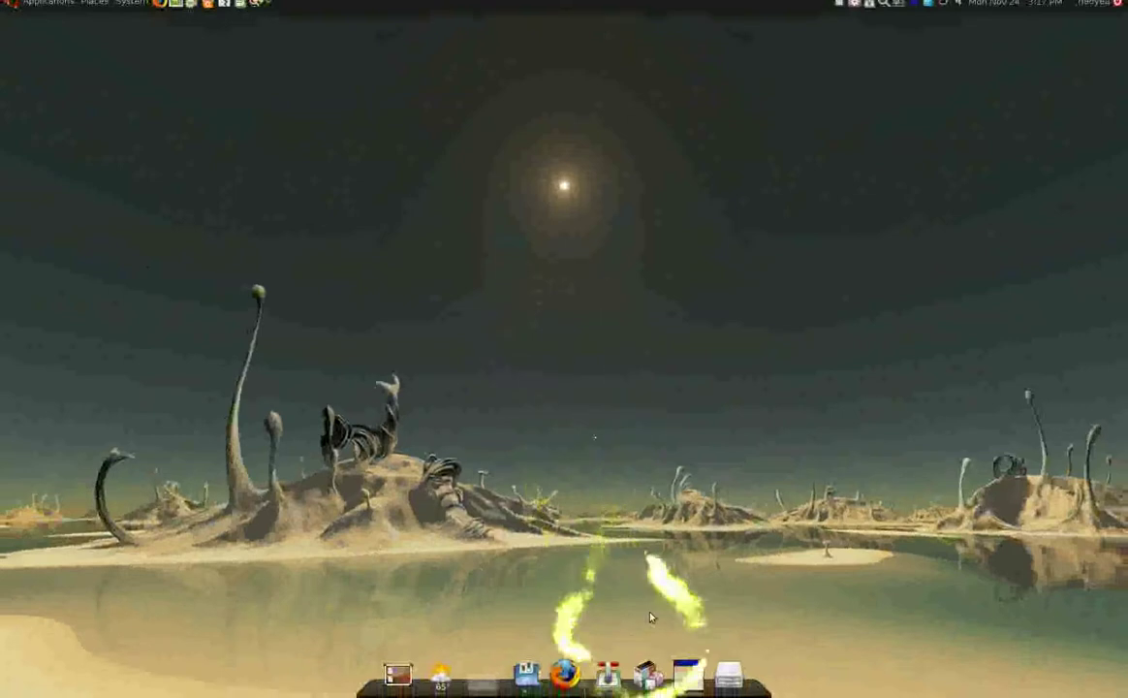
- In Synaptic, filter to winff search results, select the winff package, then minimize Synaptic
left_click(648, 676)
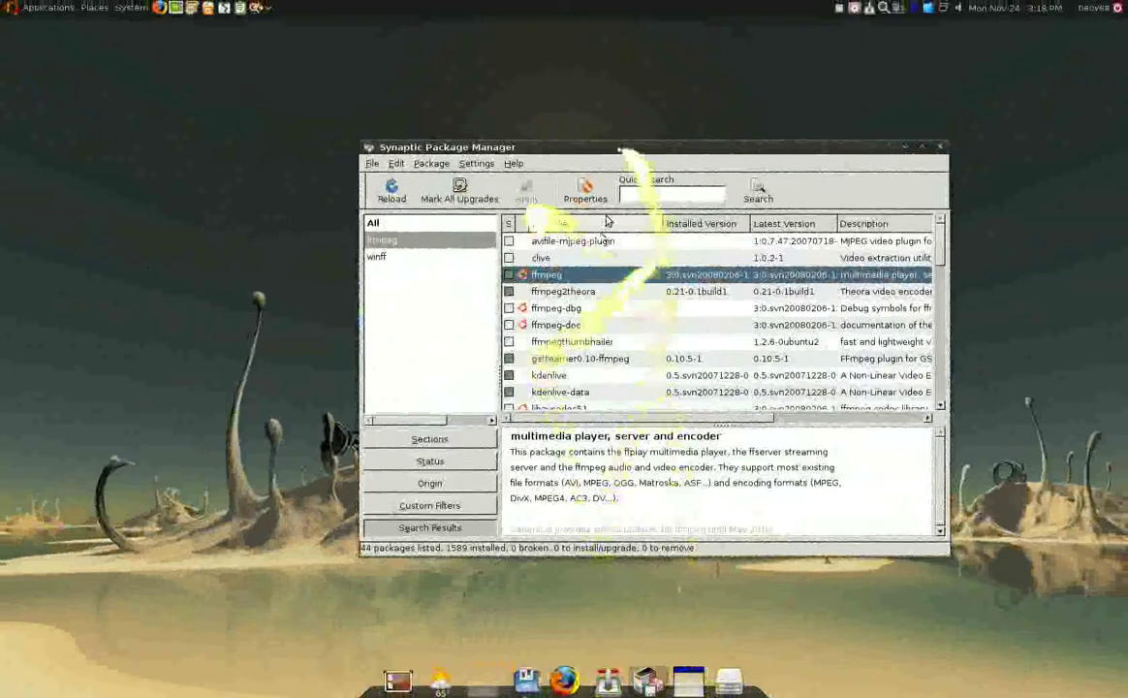
left_click(378, 258)
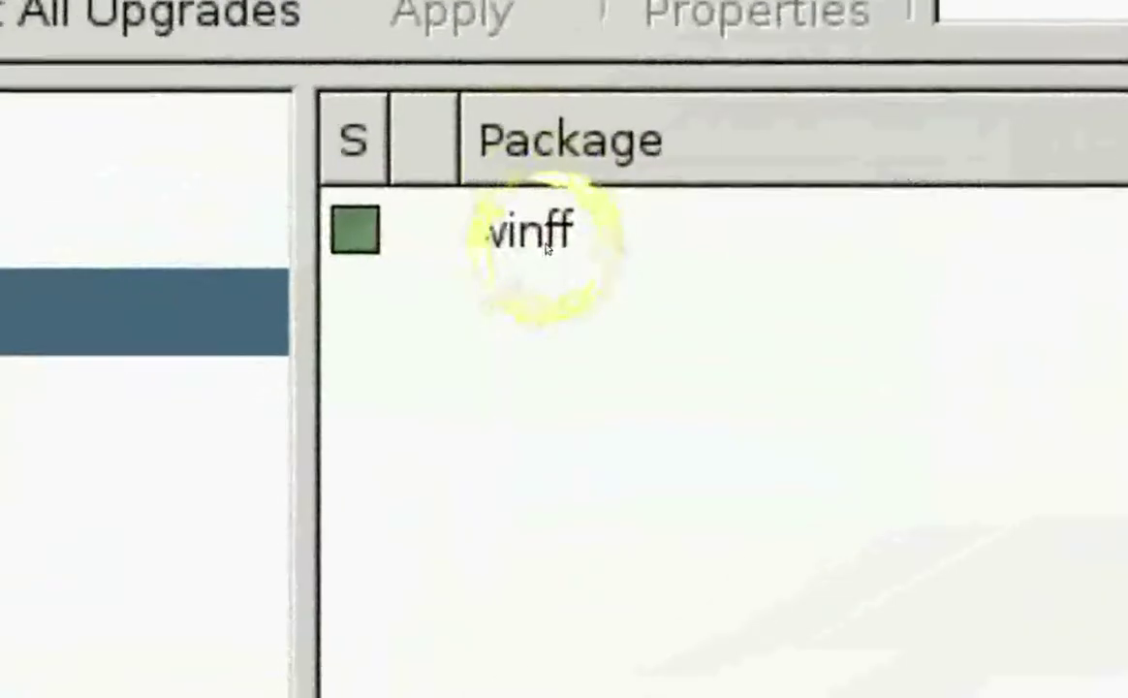
left_click(545, 244)
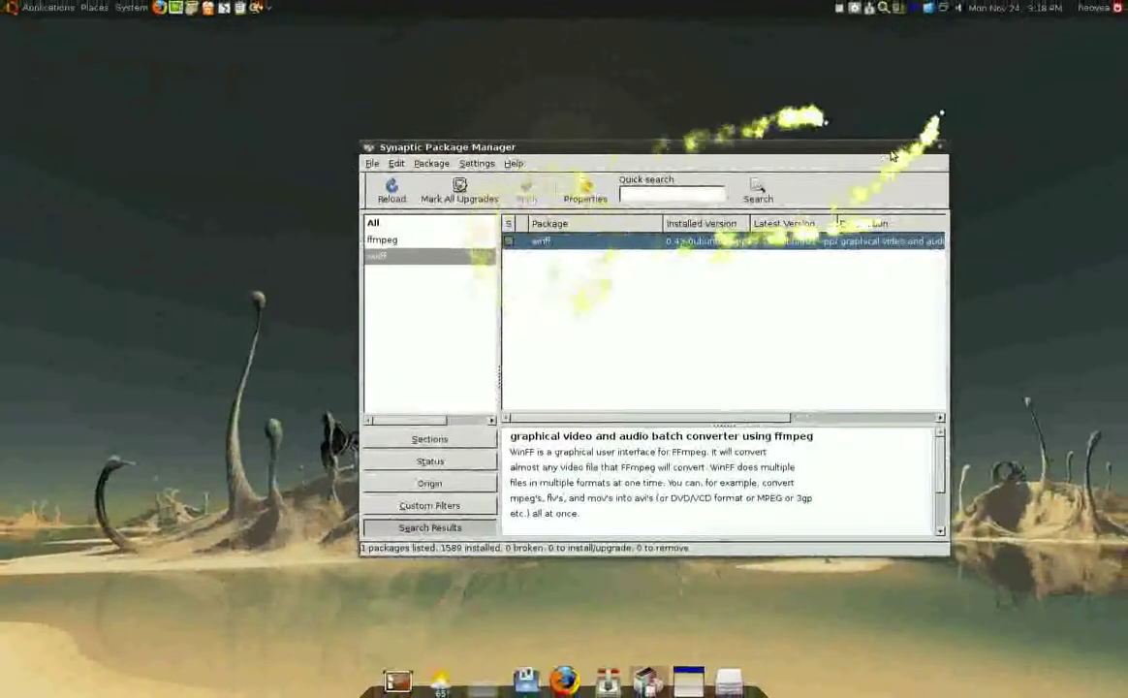
left_click(902, 149)
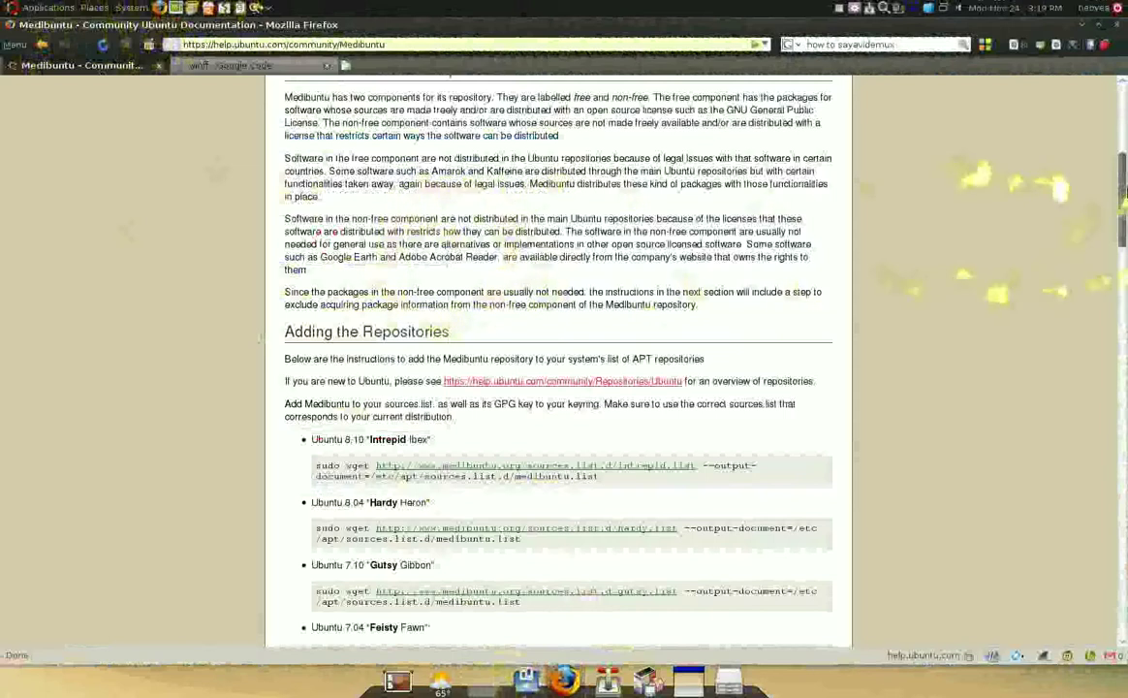
- Scroll down the Medibuntu page through the per-release repository commands and GPG key line
scroll(1122, 191, "down", 4)
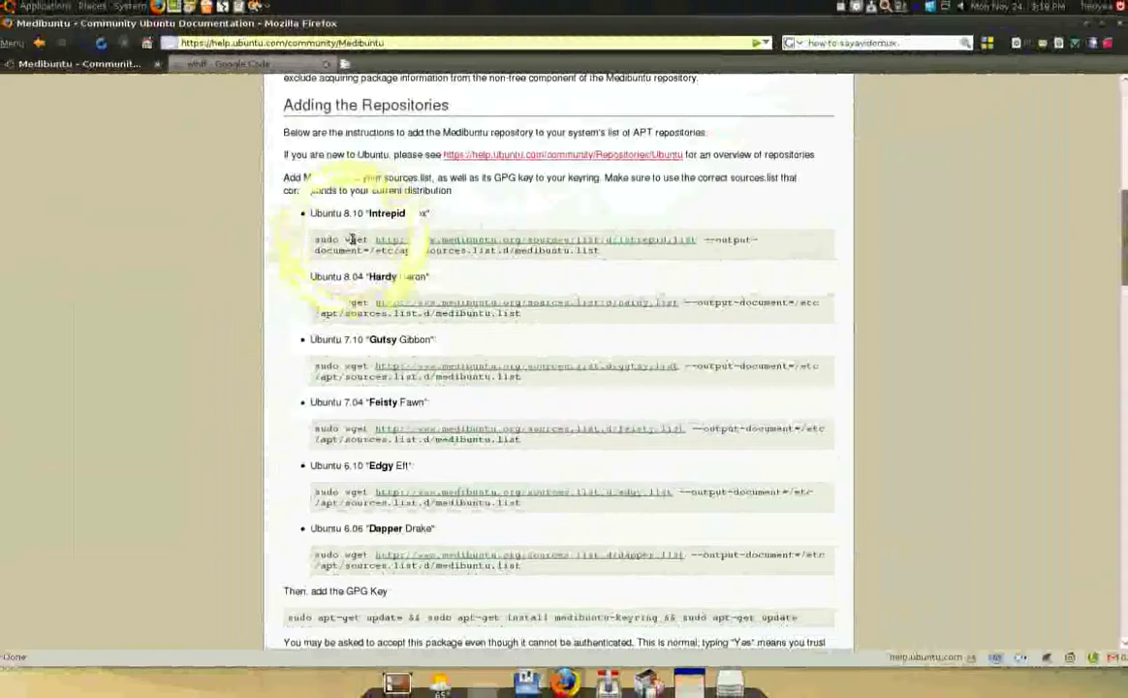
scroll(600, 258, "down", 3)
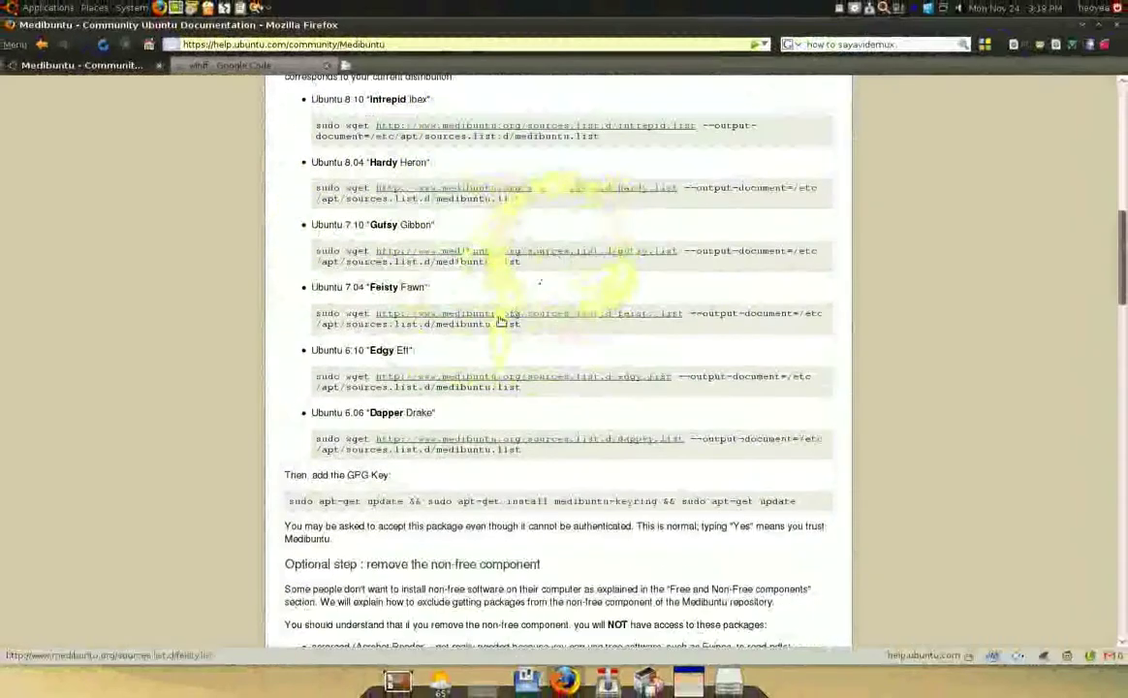
scroll(501, 322, "down", 1)
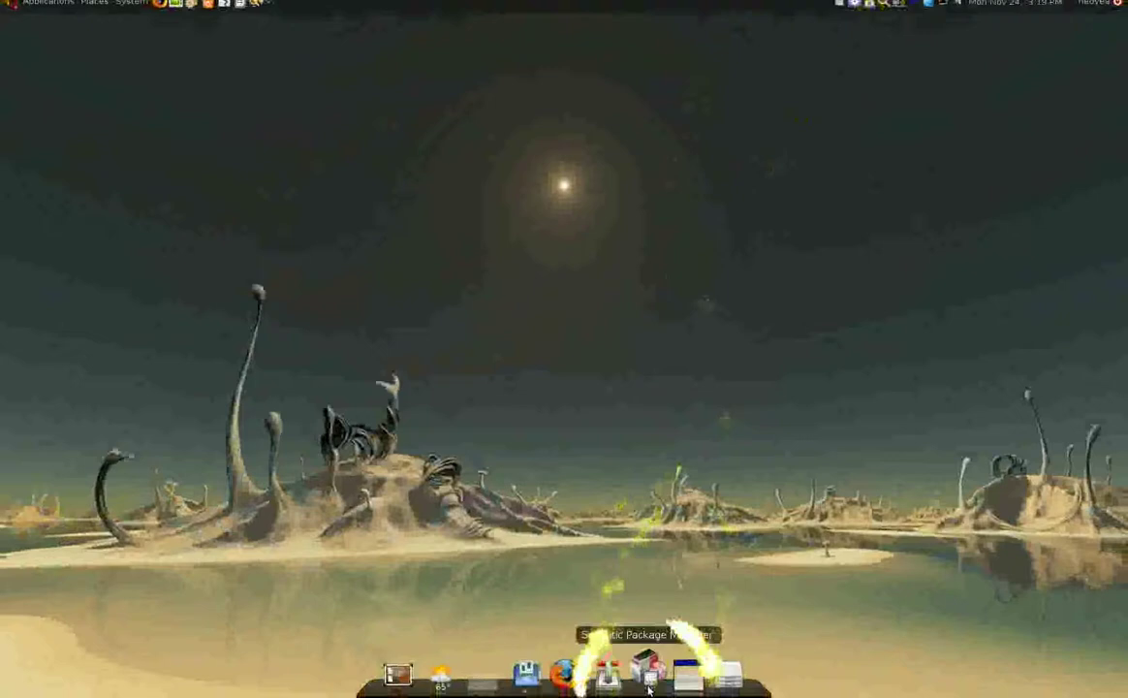
left_click(649, 689)
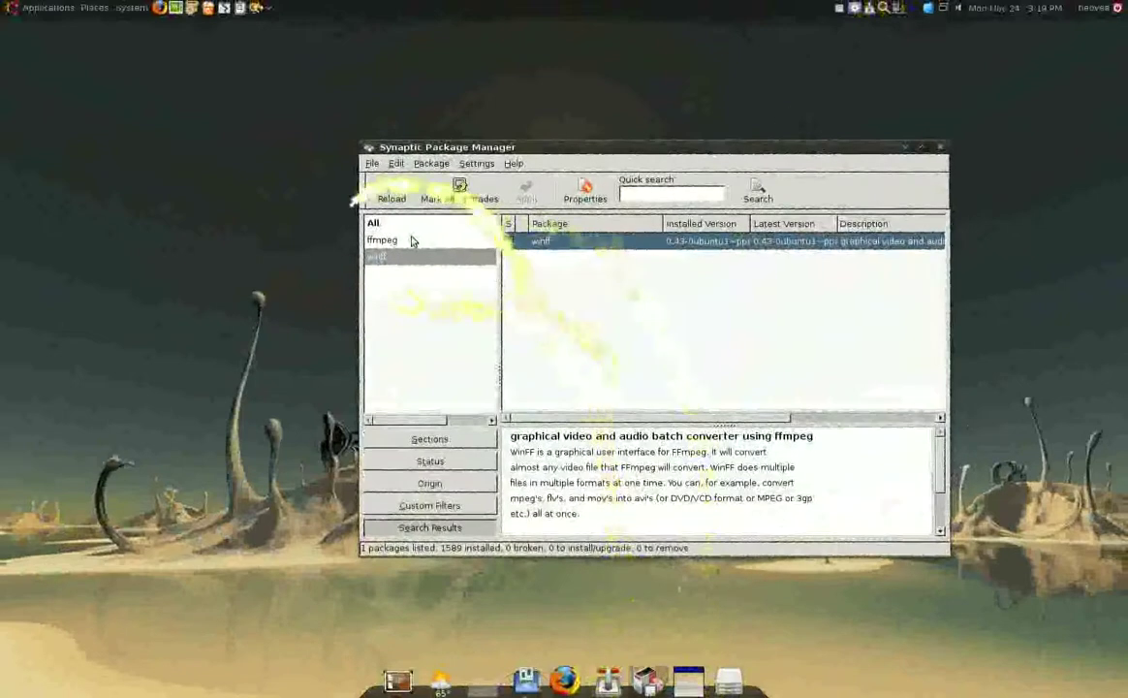
left_click(391, 244)
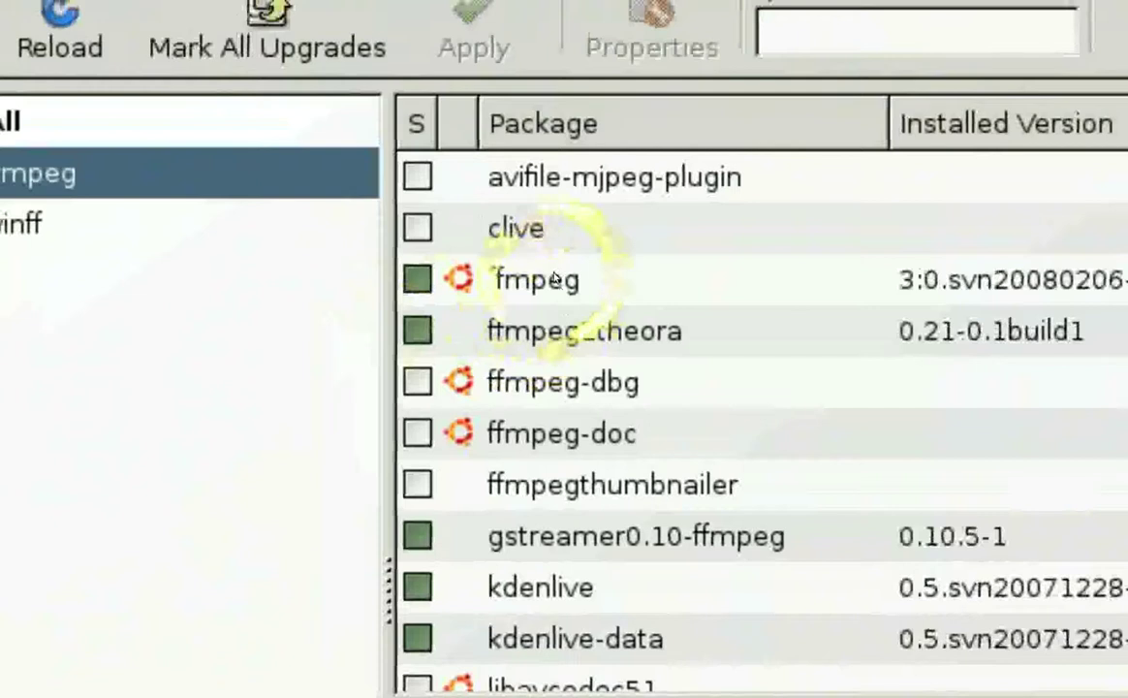
left_click(617, 264)
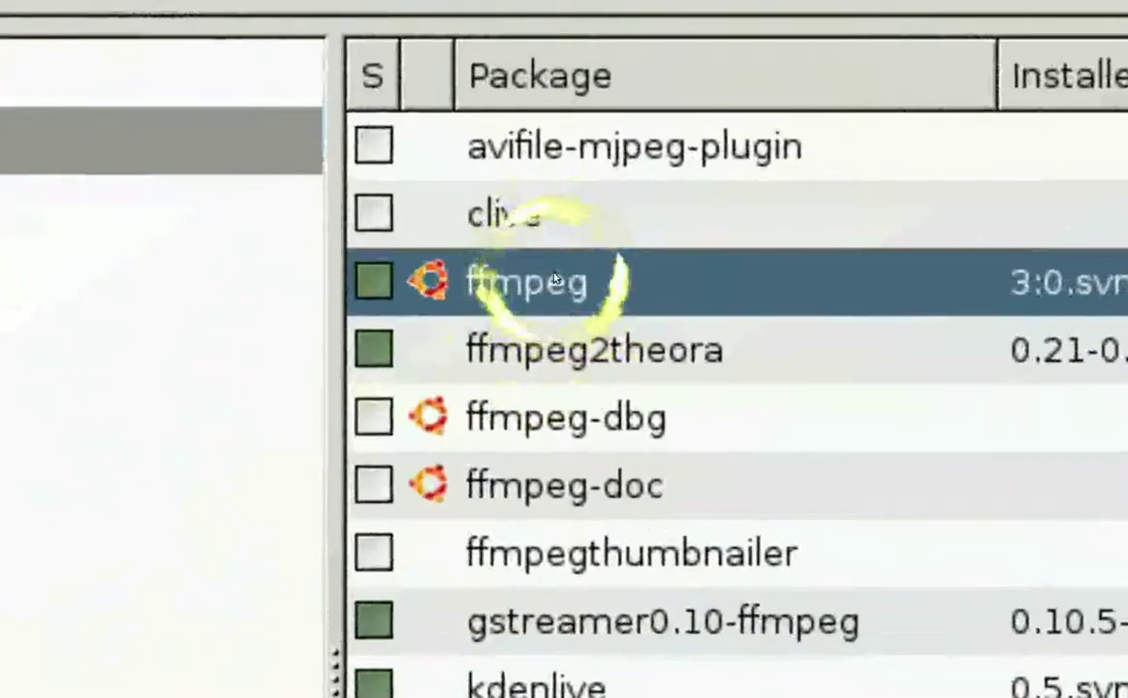
right_click(556, 280)
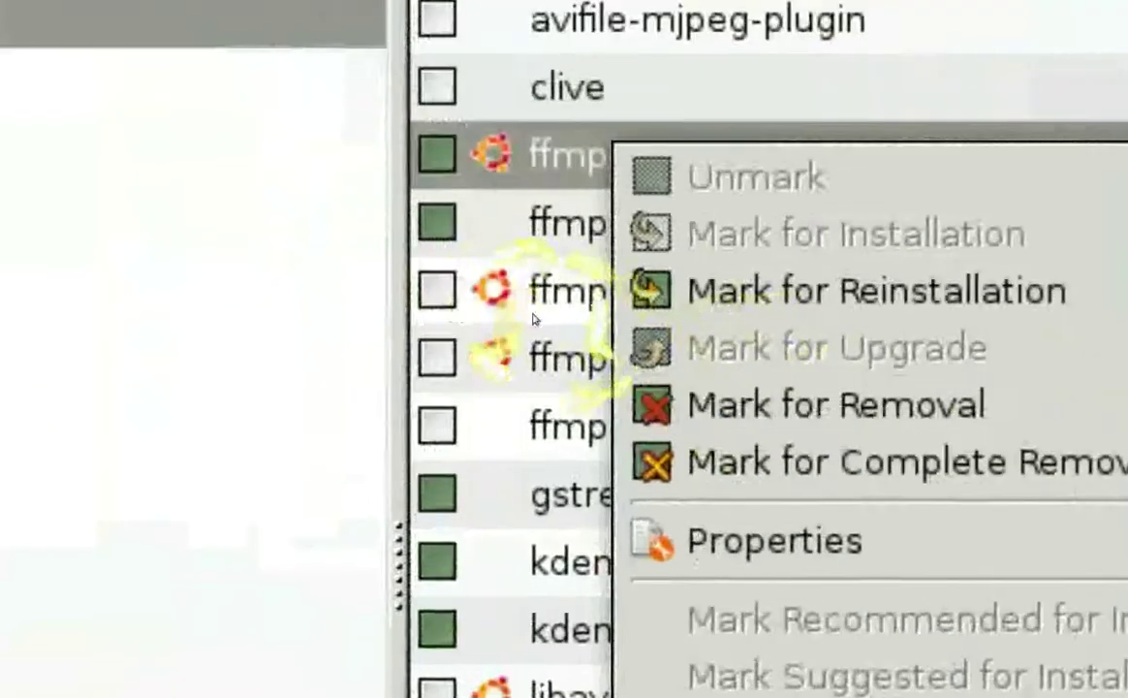
left_click(240, 264)
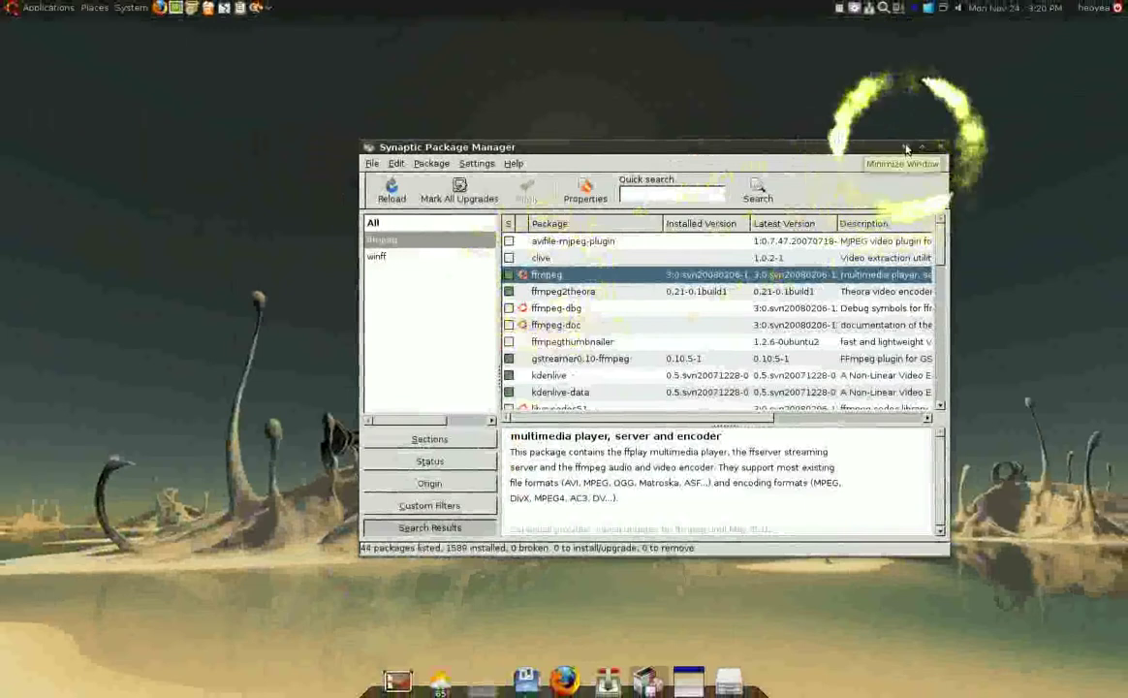
left_click(908, 150)
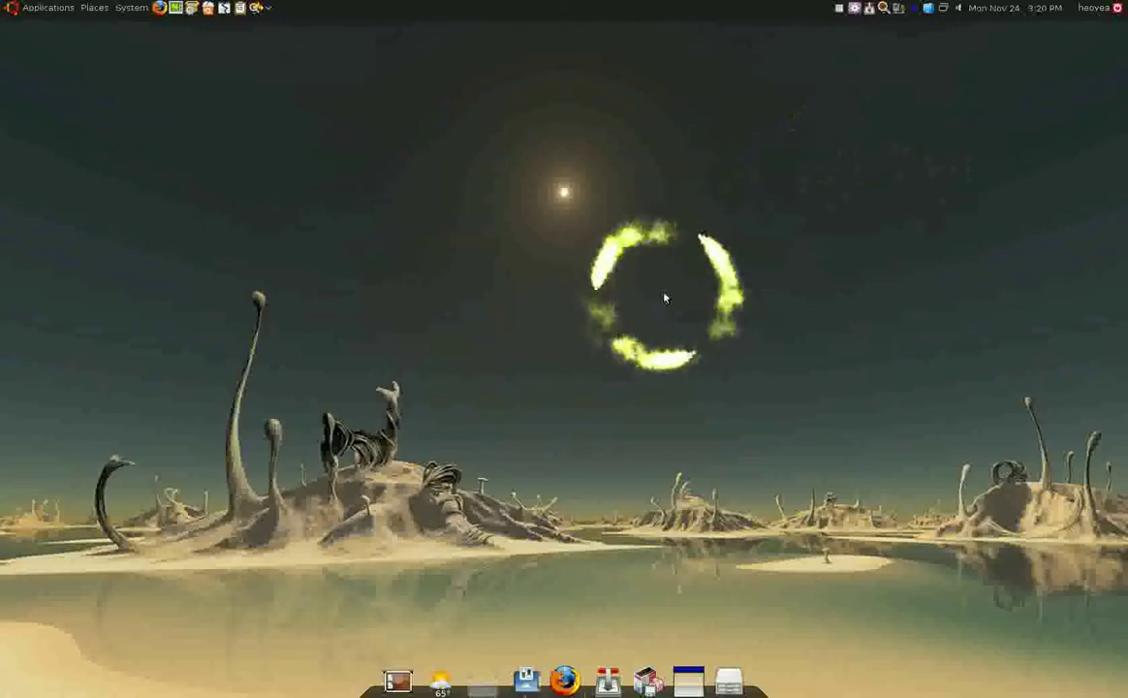
- Restore the Medibuntu page in Firefox and scroll back up to its introduction
left_click(562, 682)
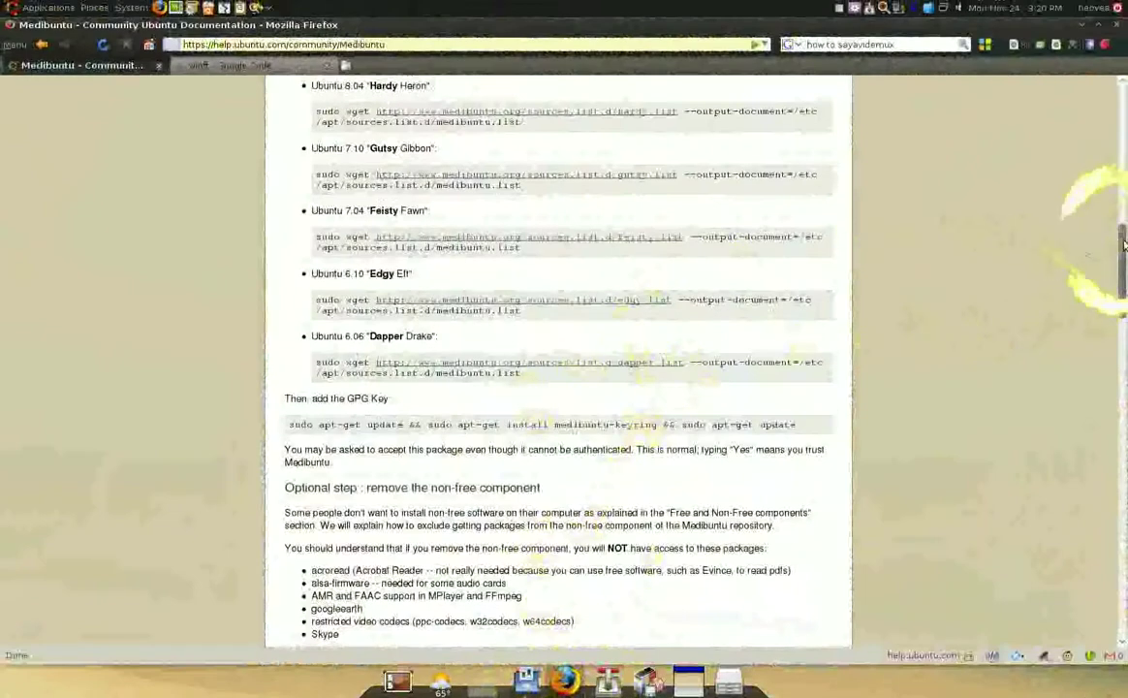
left_click_drag(1122, 246, 1123, 378)
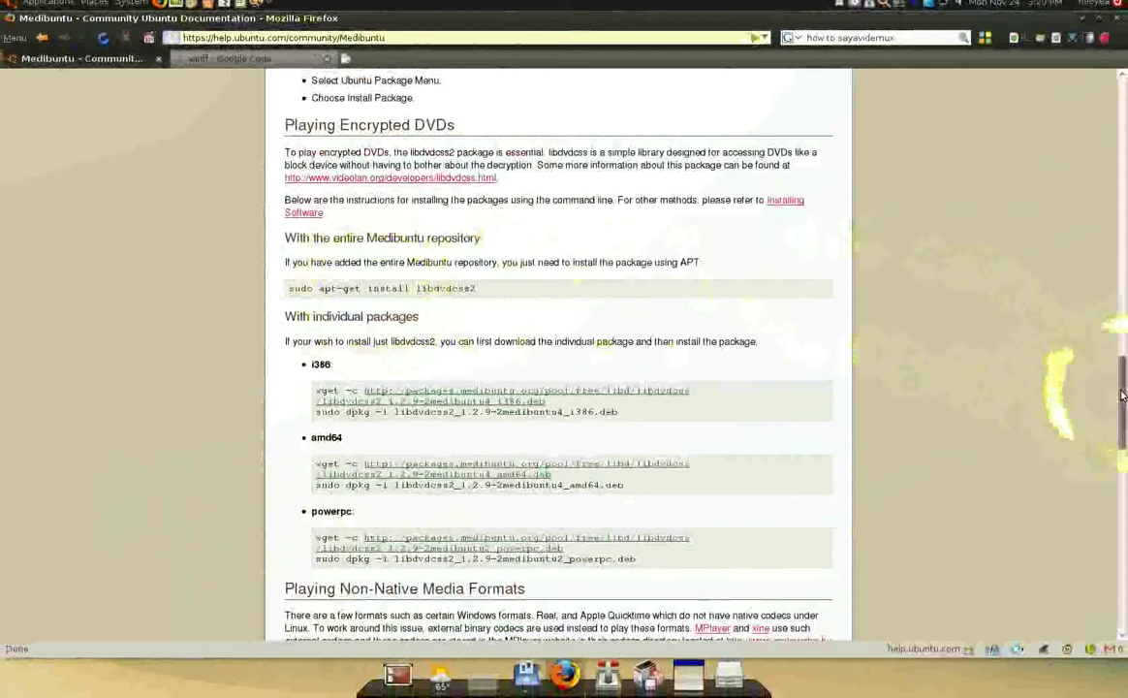
left_click_drag(1123, 396, 1101, 116)
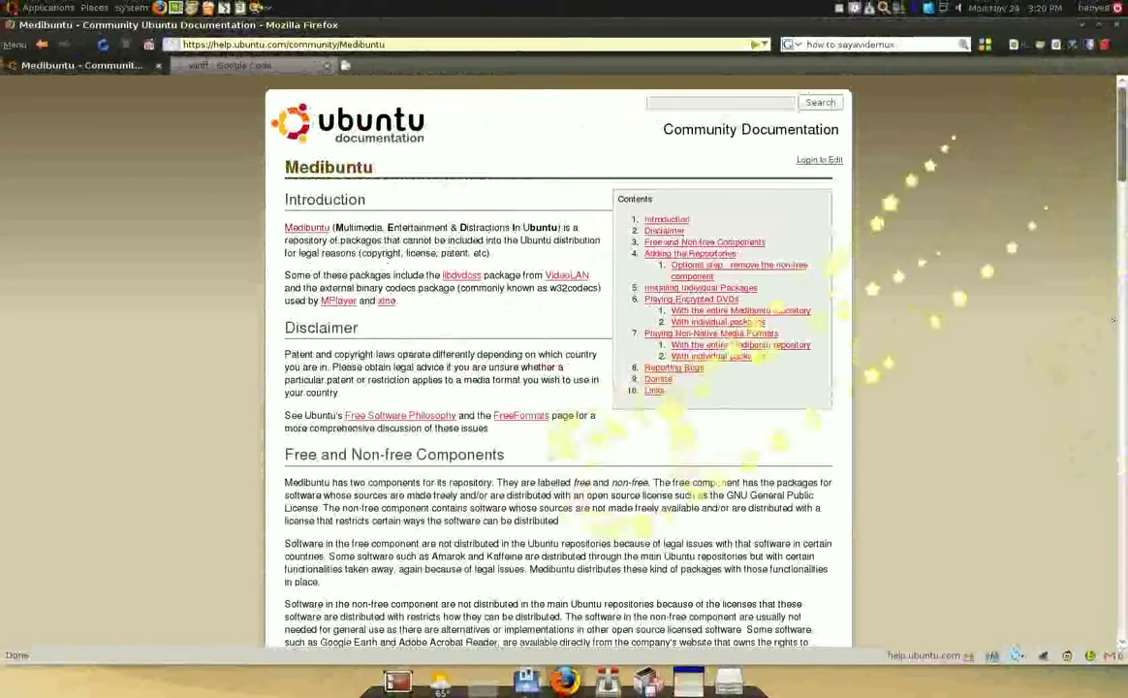
- Minimize the Firefox window showing the Medibuntu documentation
left_click(1085, 27)
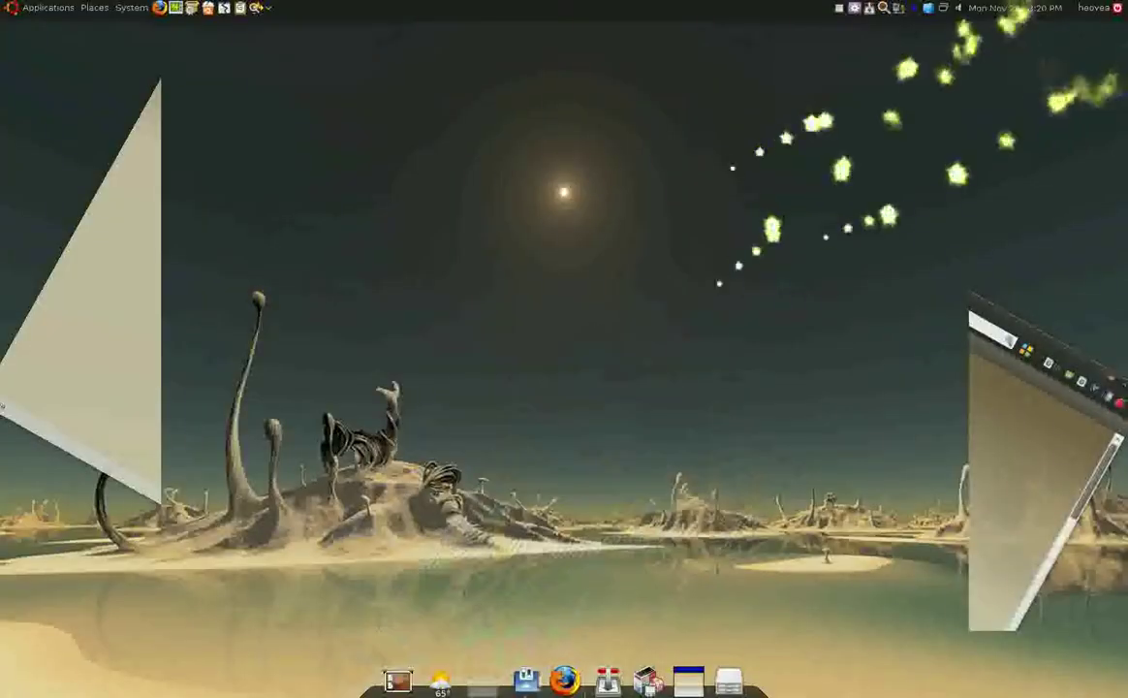